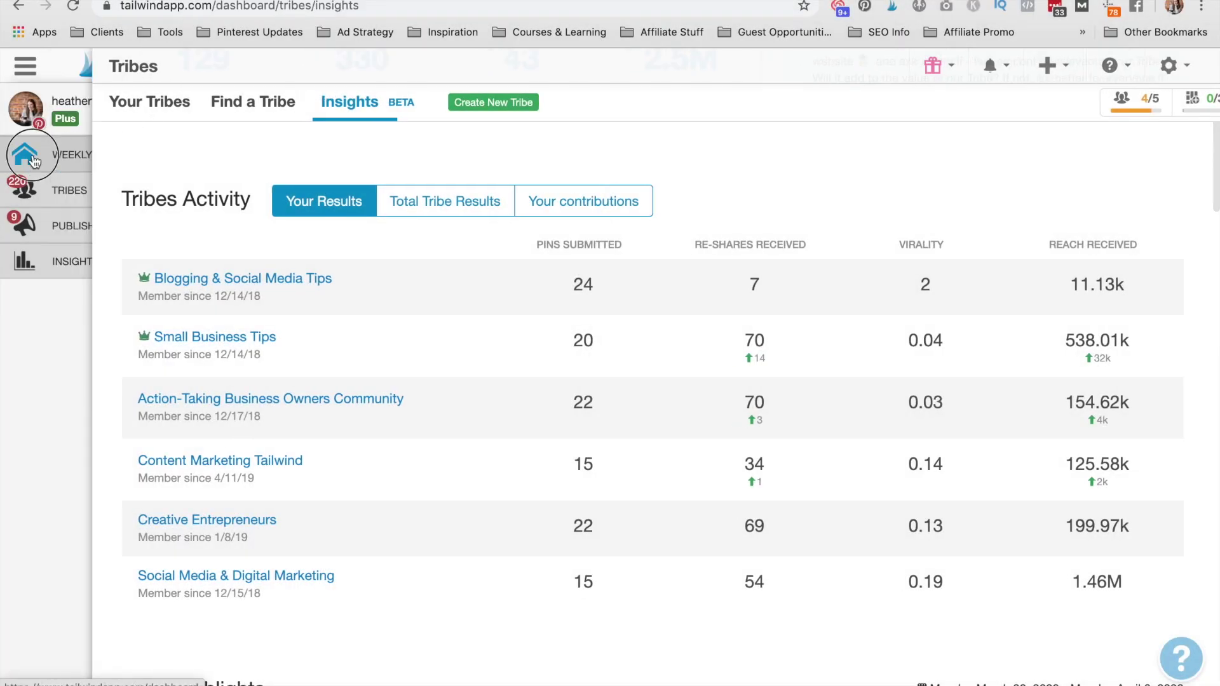
Go from the Dashboard Overview to Tribes, showing the Blogging & Social Media Tips tribe
left_click(33, 162)
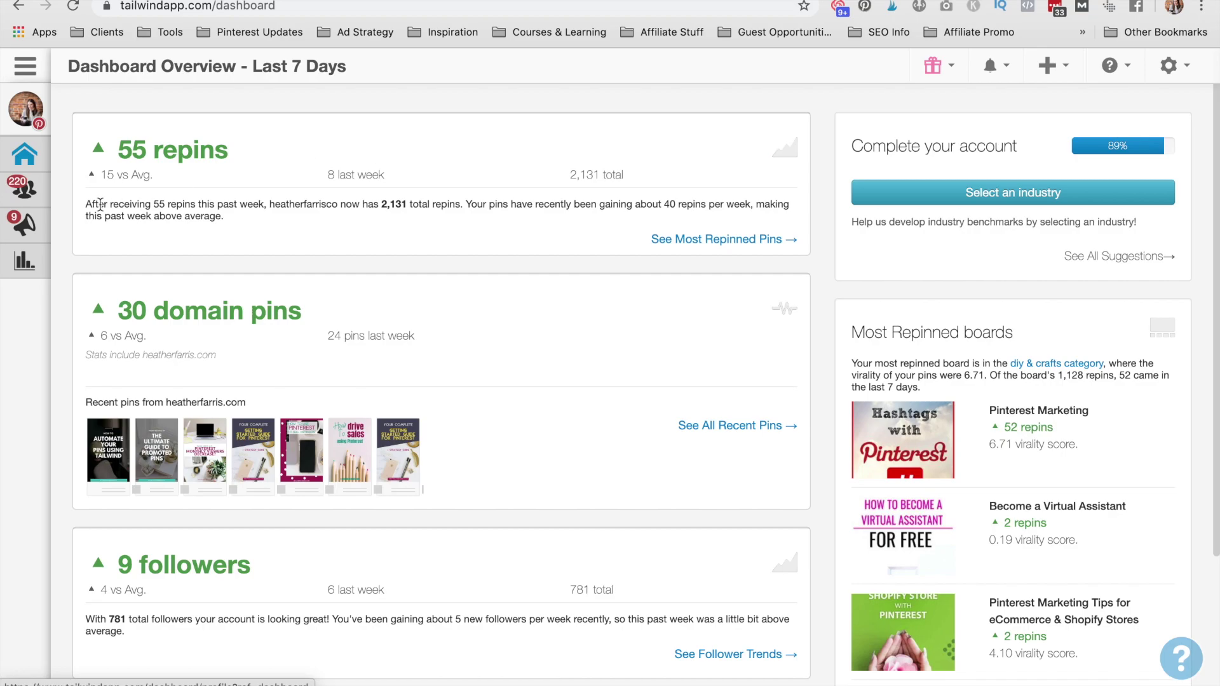
mouse_move(19, 197)
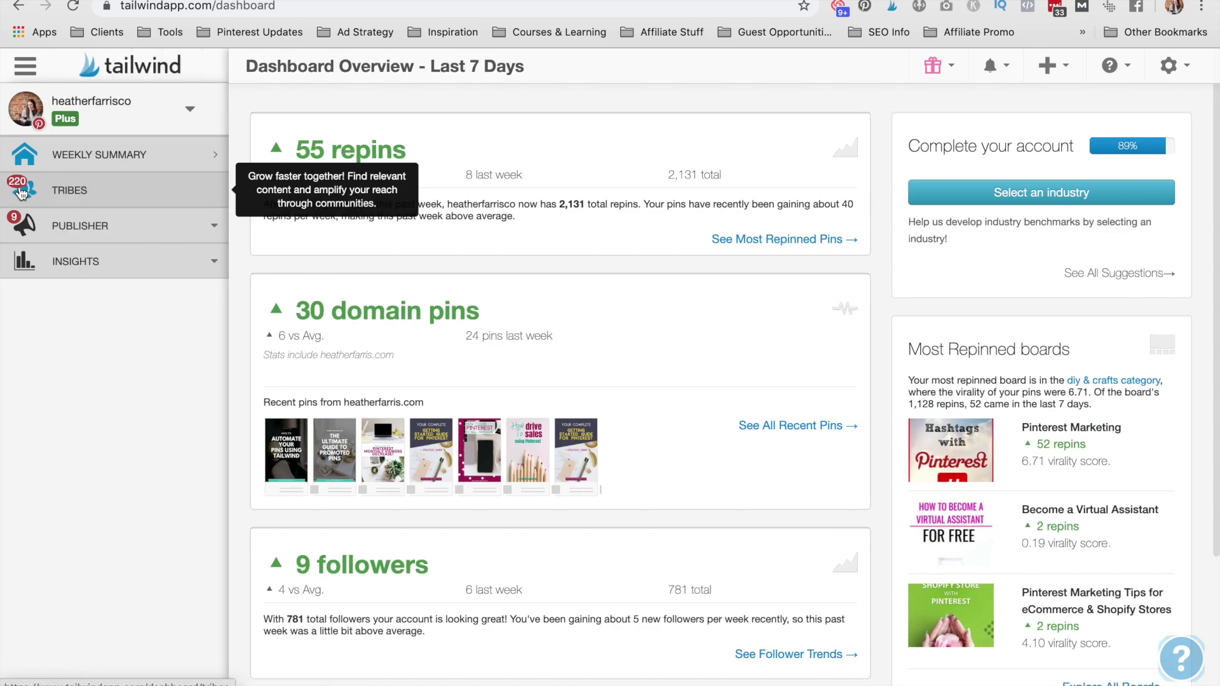
left_click(66, 193)
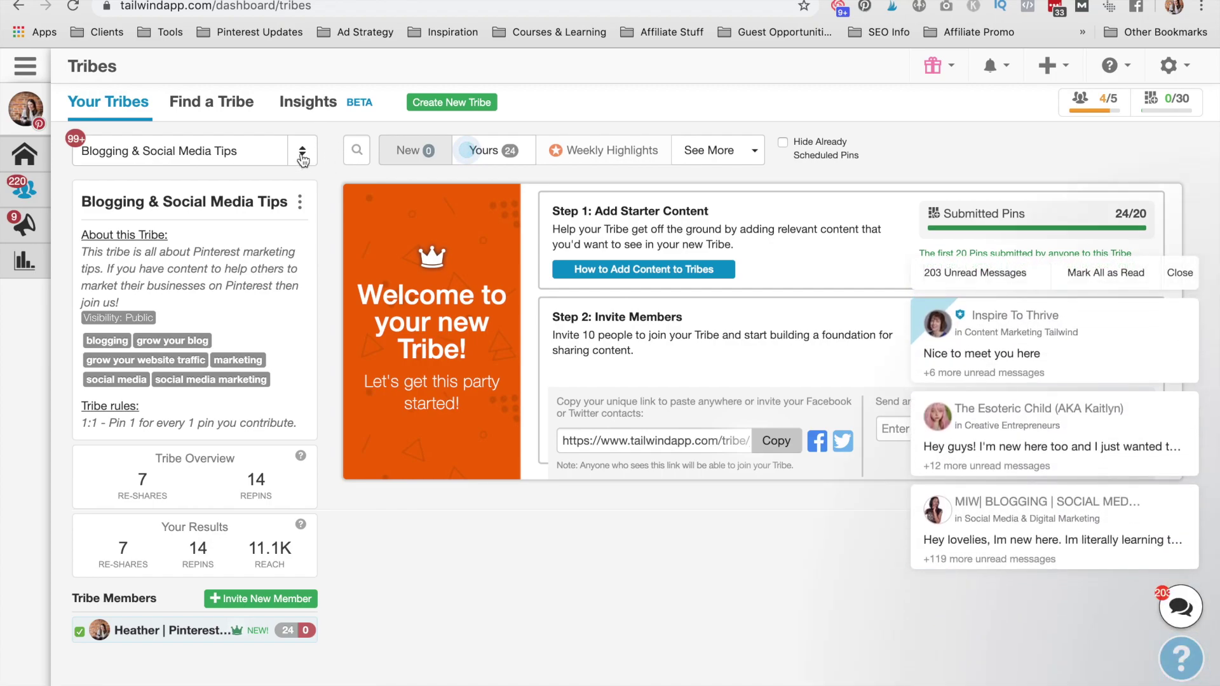
Switch to the Action-Taking Business Owners Community tribe, then start a Find a Tribe keyword search
left_click(302, 156)
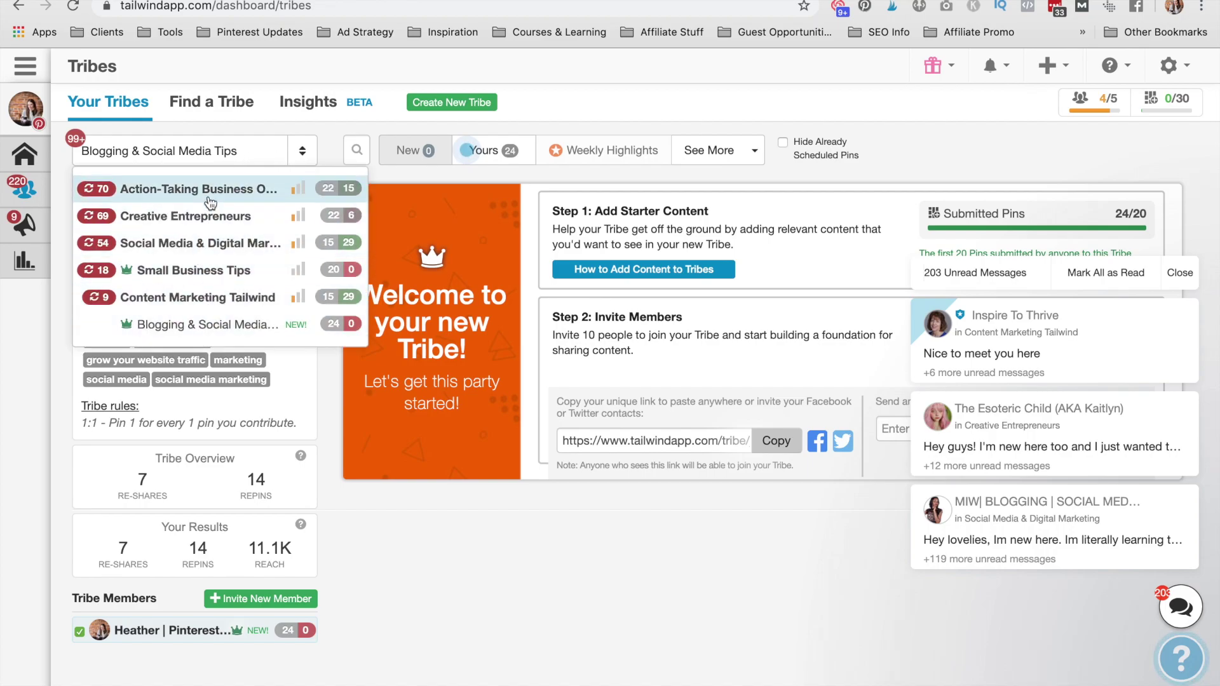
left_click(210, 190)
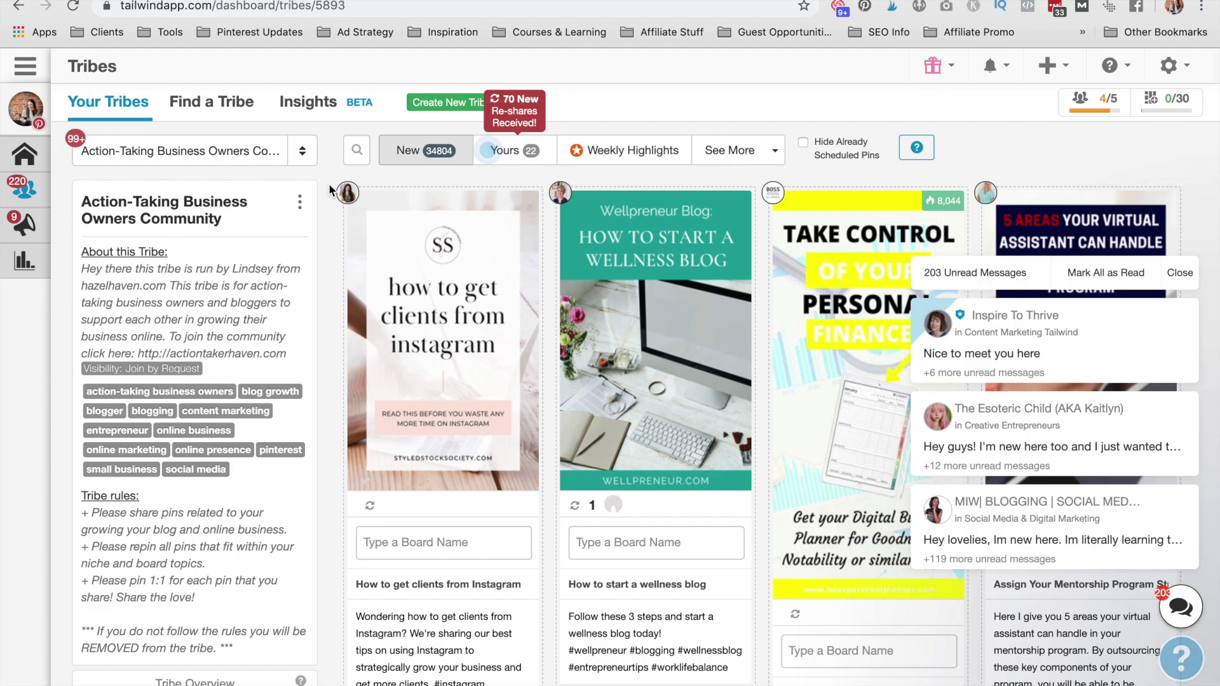
left_click(214, 106)
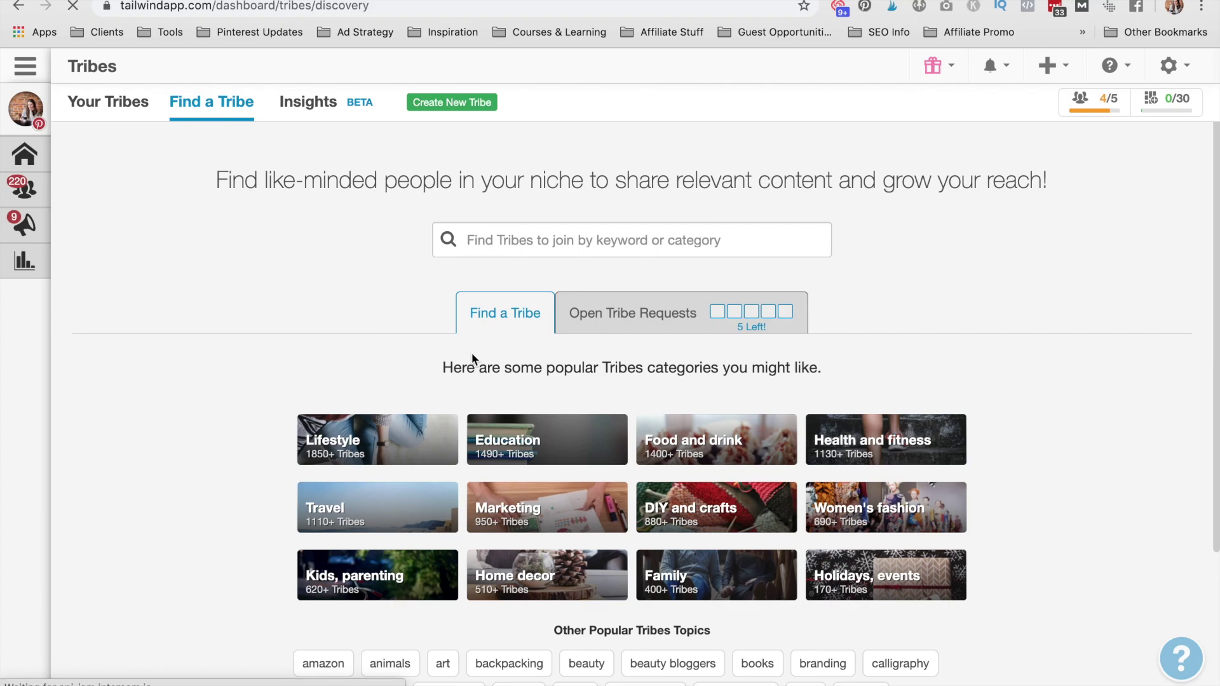
left_click(588, 246)
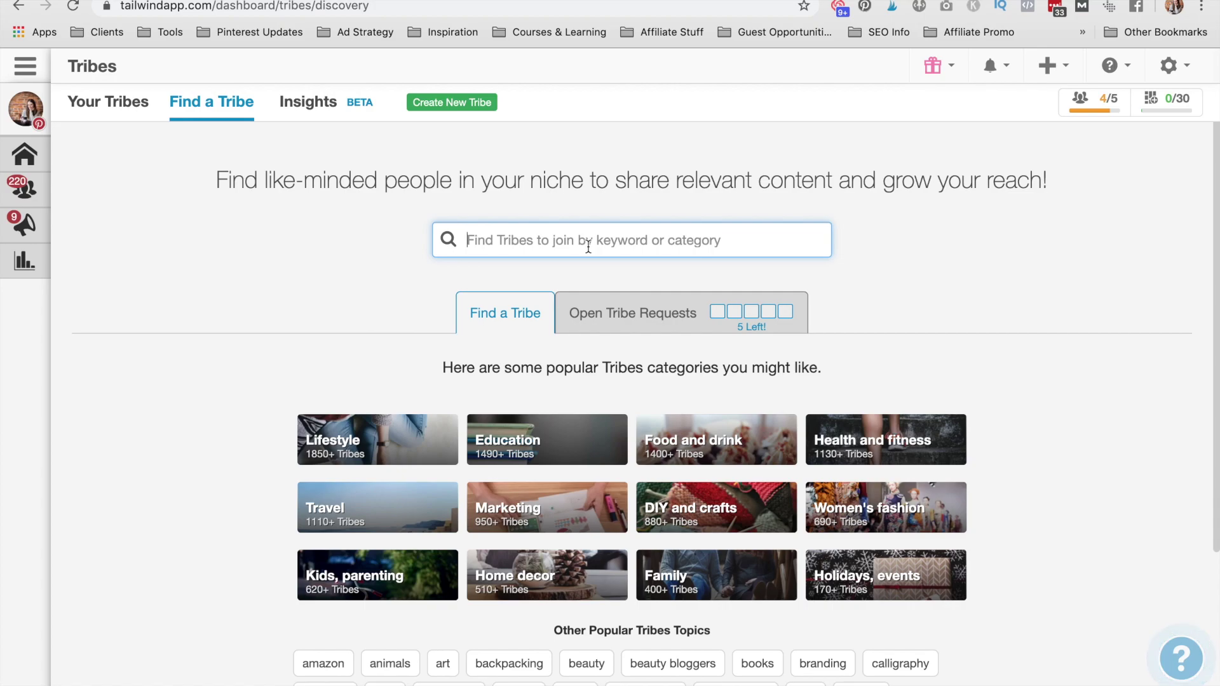
Search tribes for 'blogging', review the results, then clear the search
type("blogging")
key("Return")
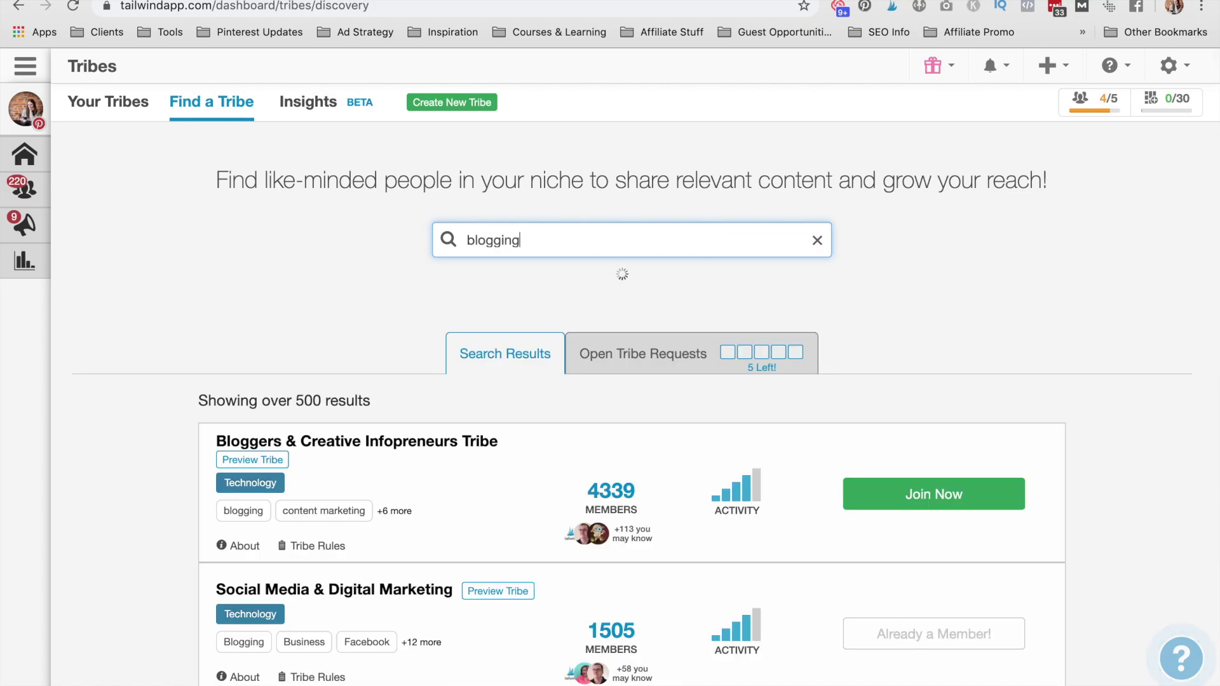
scroll(712, 354, "down", 3)
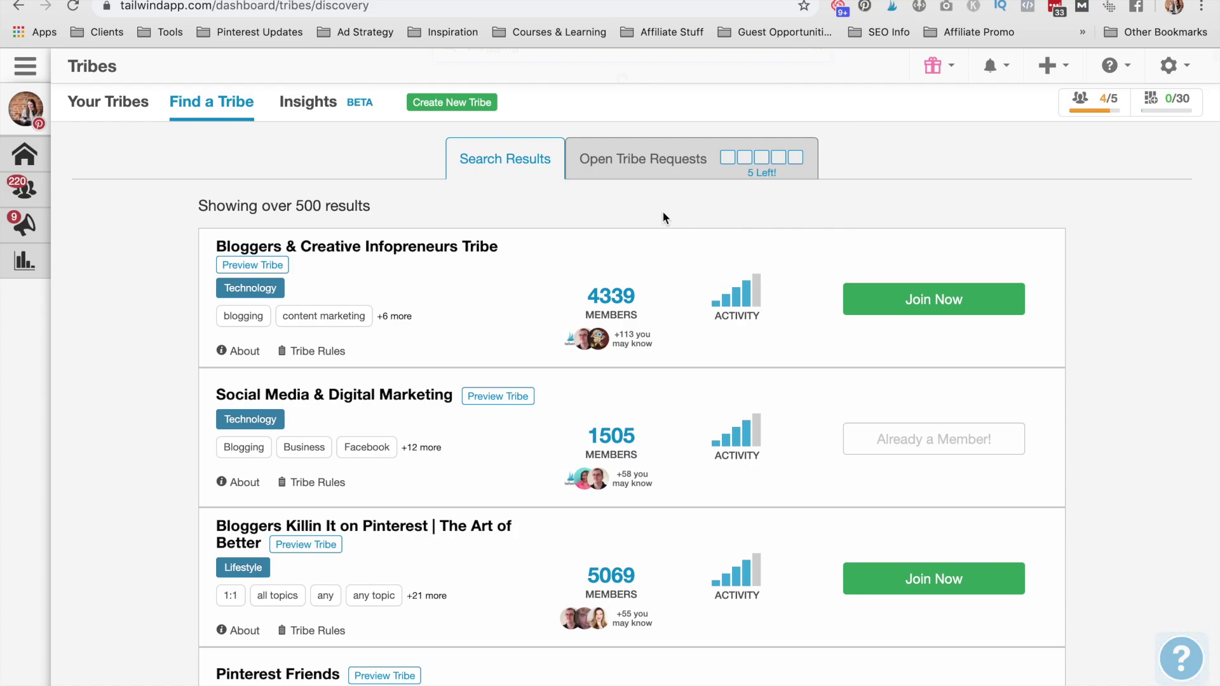
scroll(581, 226, "up", 3)
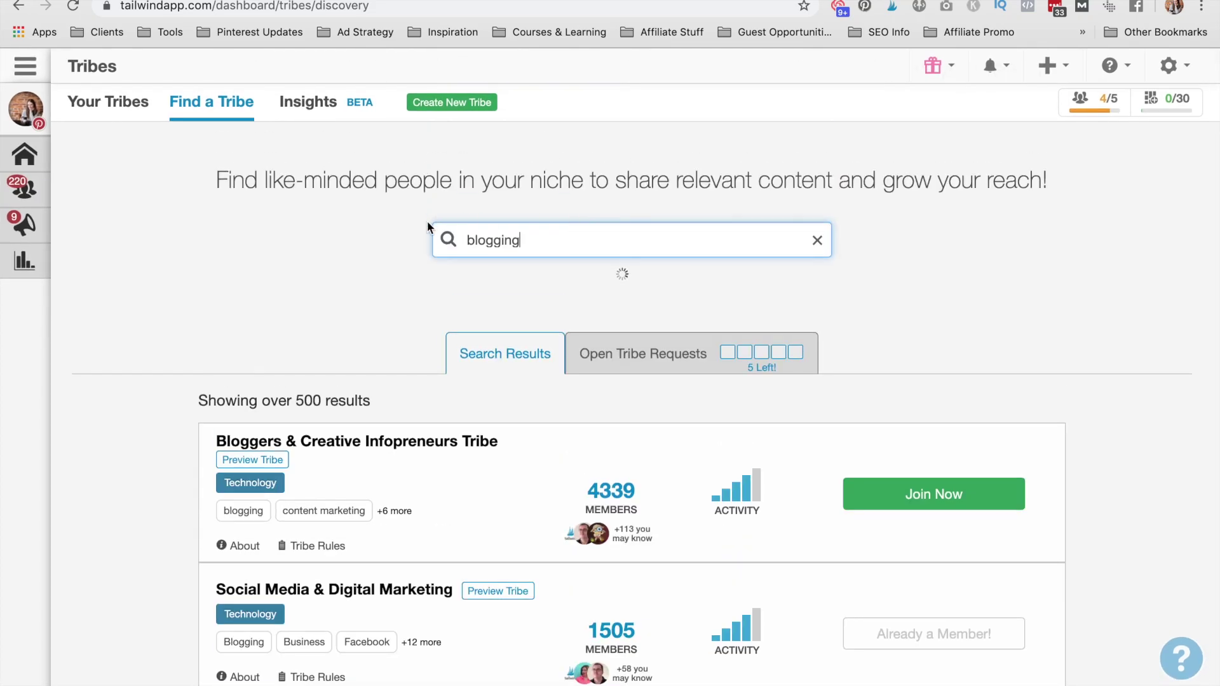
left_click(813, 240)
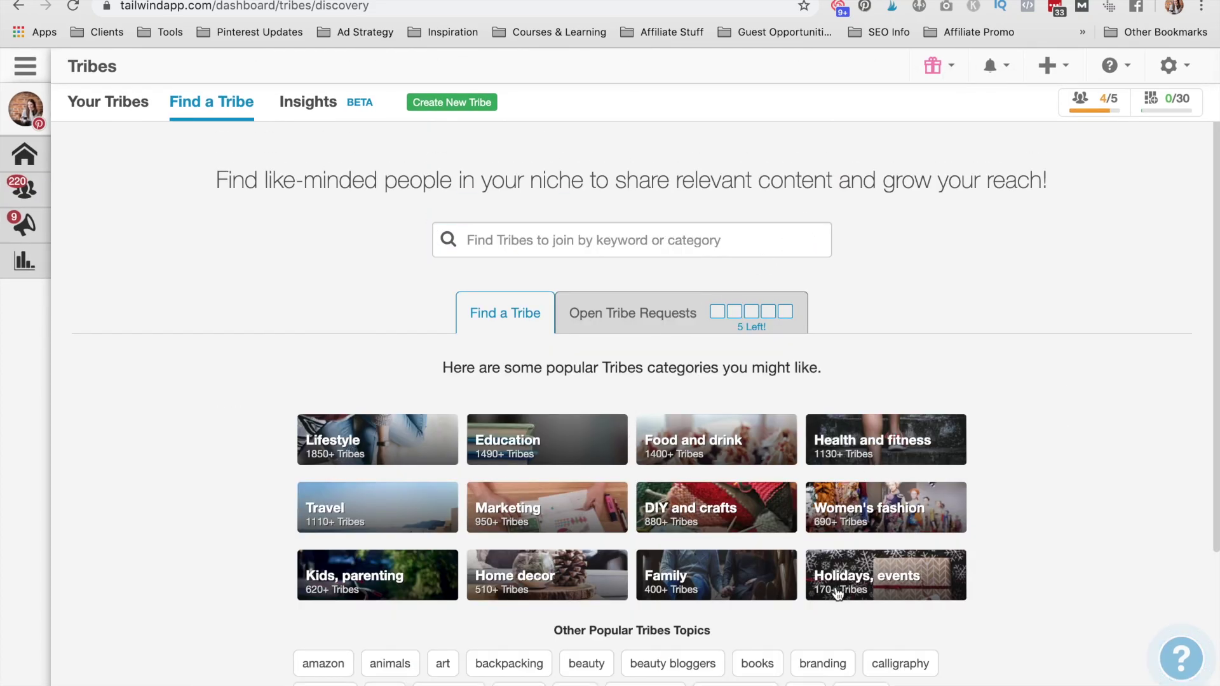
Browse the Marketing category and pick the digital marketing topic, listing 115 tribes
left_click(546, 507)
scroll(726, 366, "down", 1)
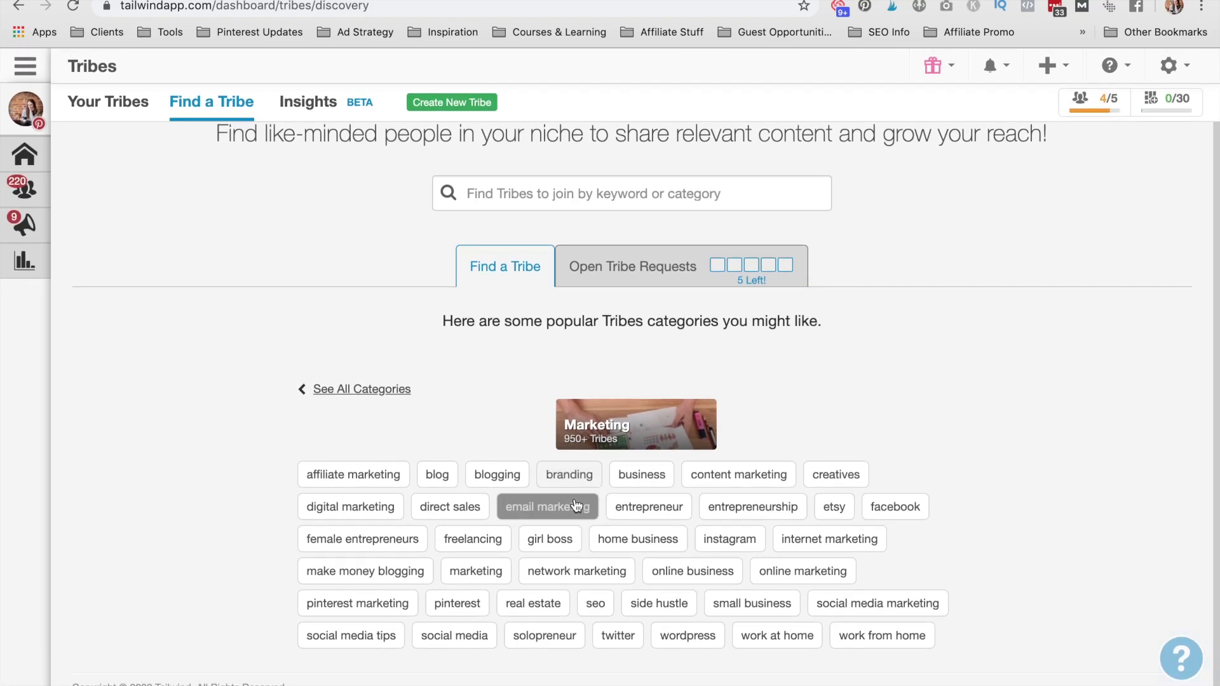
left_click(703, 582)
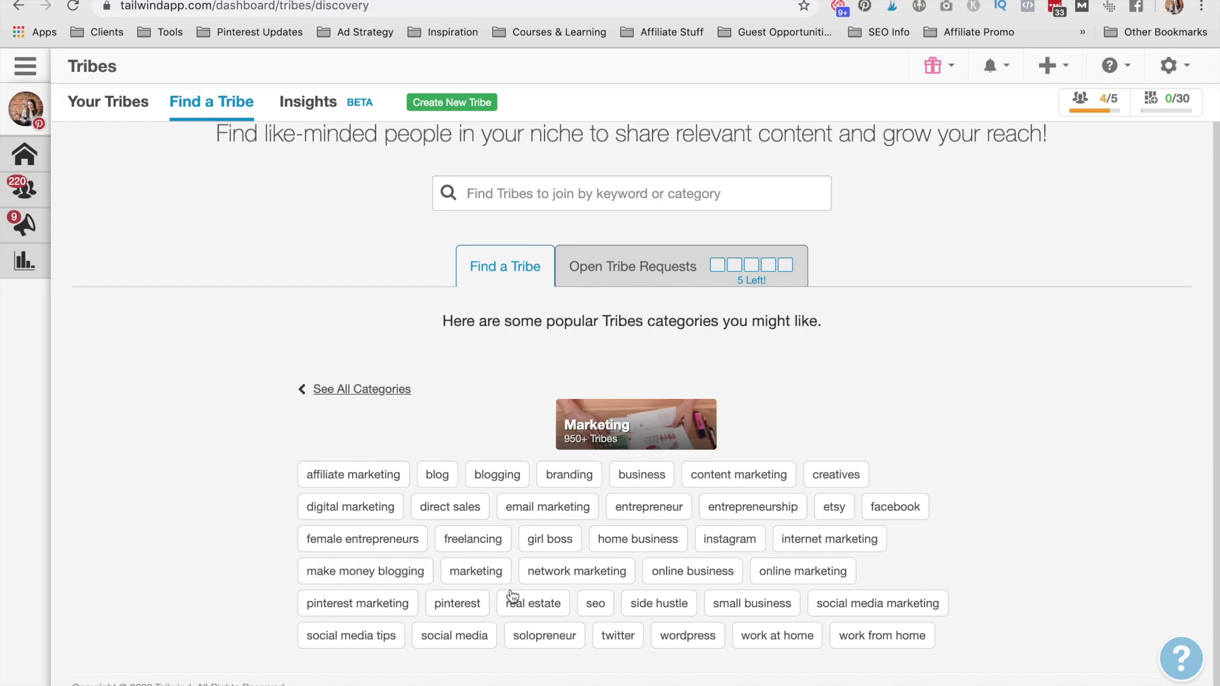
left_click(377, 510)
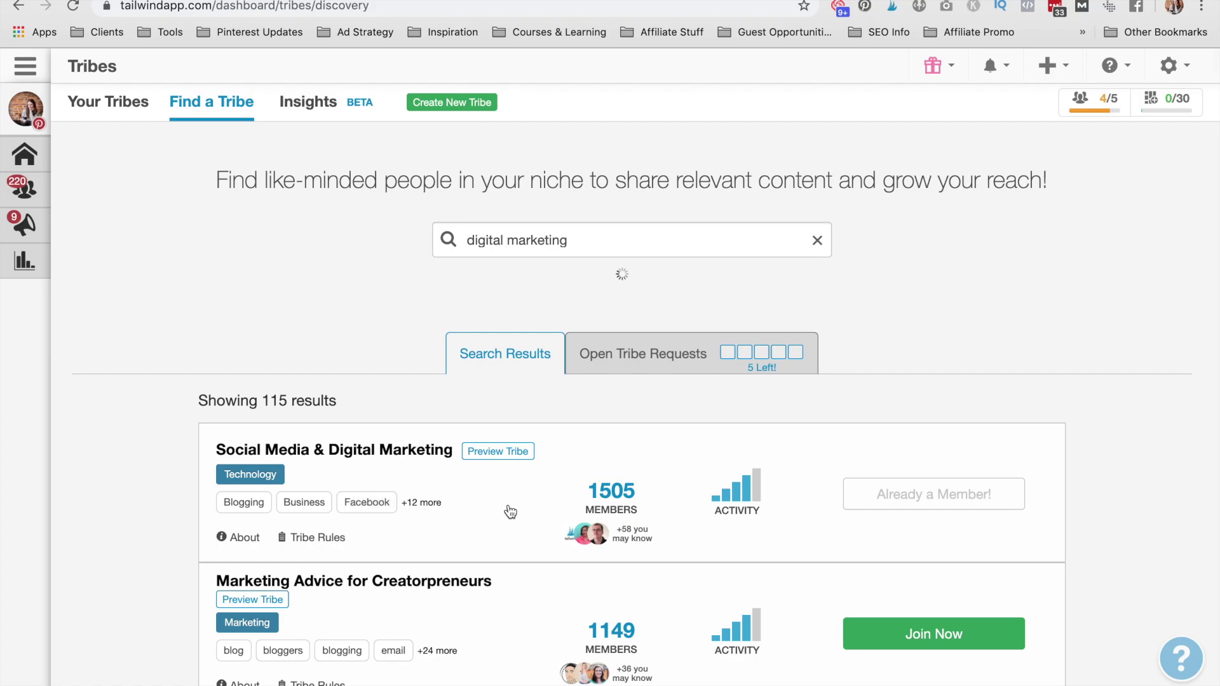
Send a join request to the Digital Marketing Tribe, then return to Your Tribes
scroll(624, 493, "down", 3)
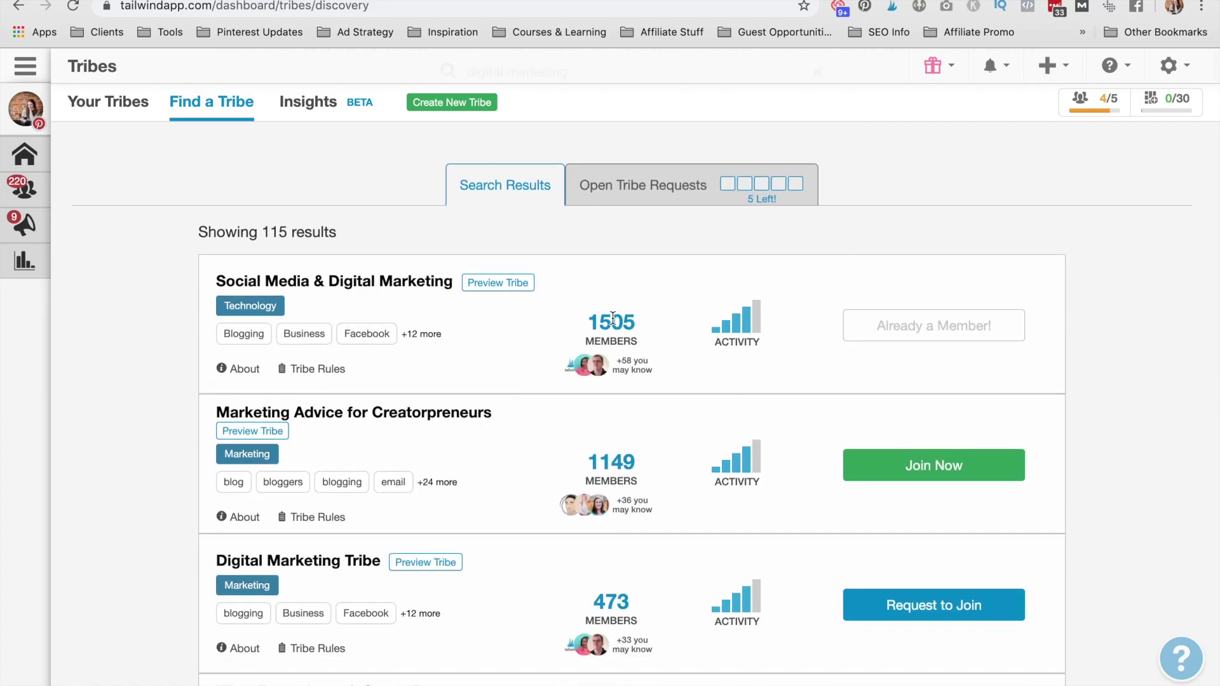
scroll(699, 370, "down", 1)
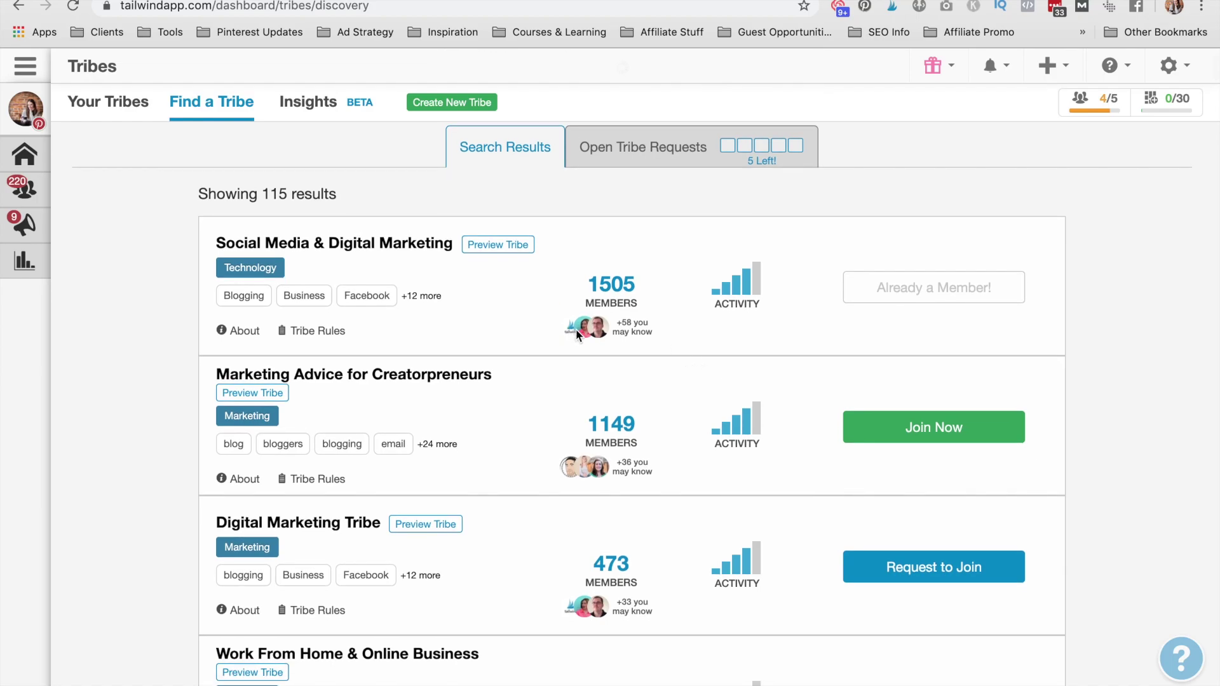
scroll(658, 340, "down", 3)
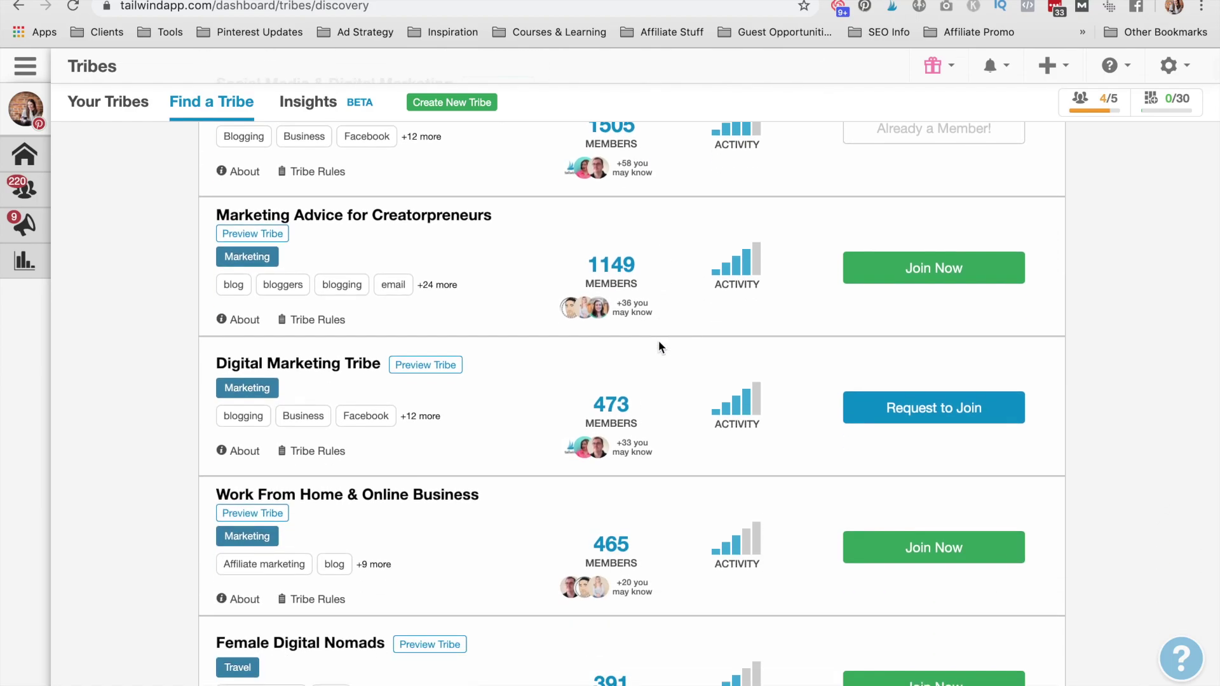
mouse_move(739, 276)
mouse_move(448, 290)
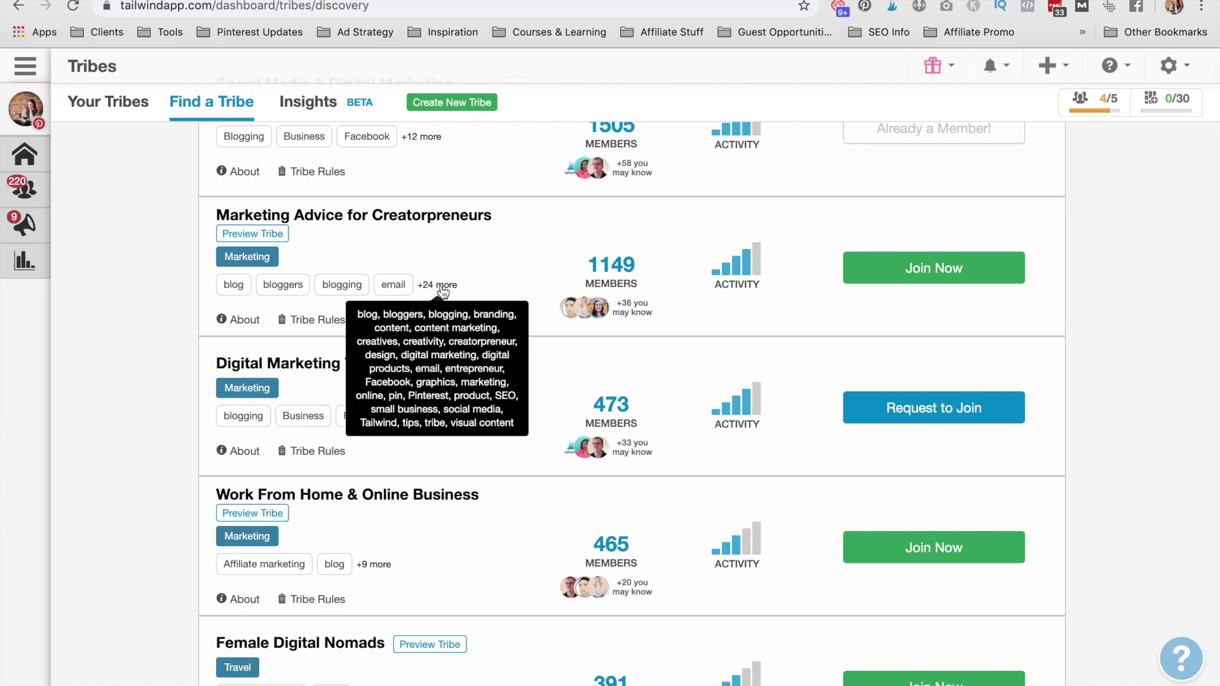
mouse_move(331, 316)
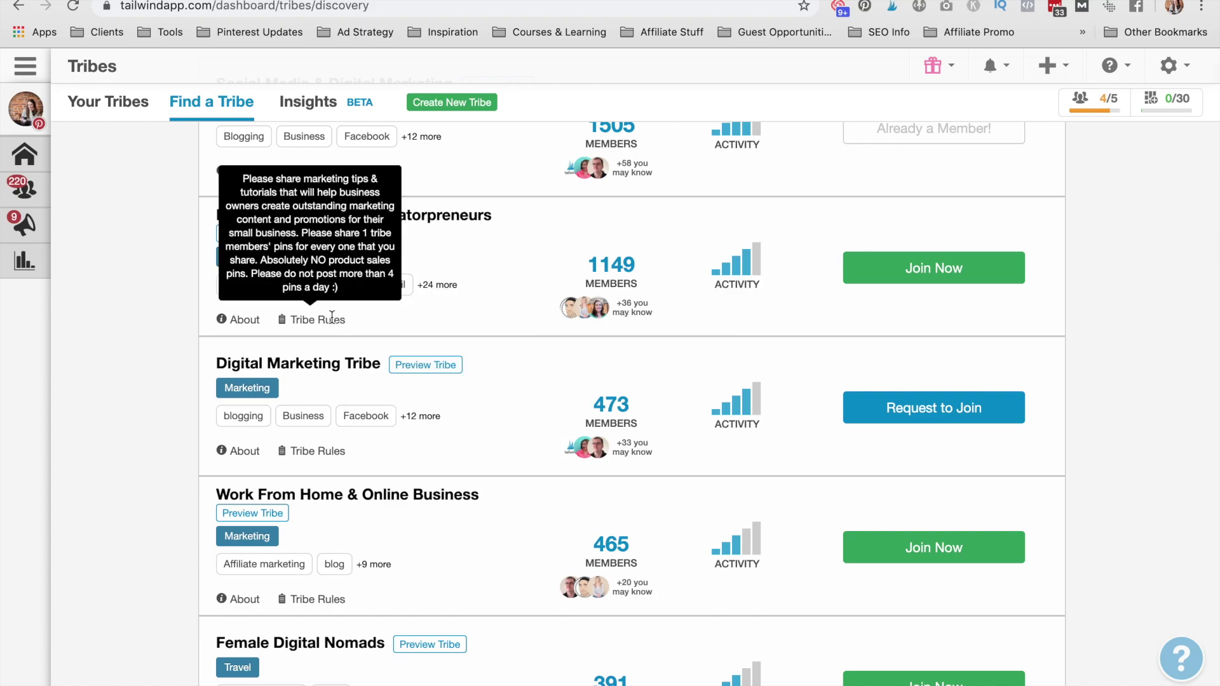
scroll(590, 297, "down", 3)
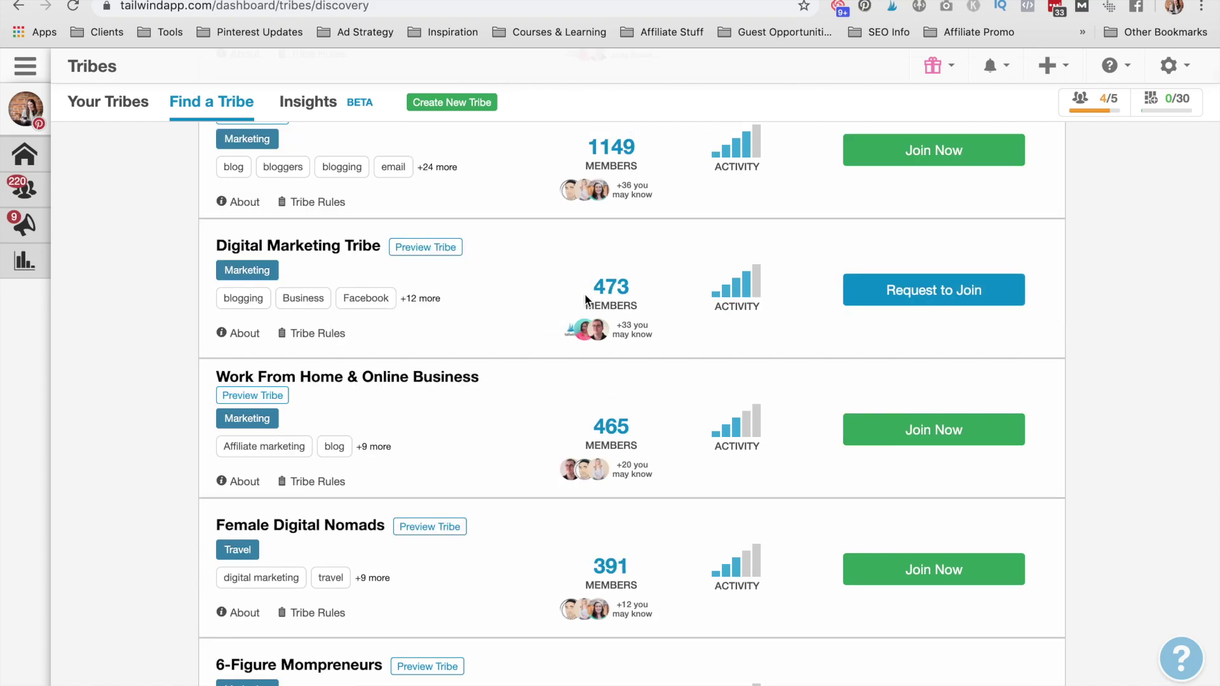
mouse_move(733, 299)
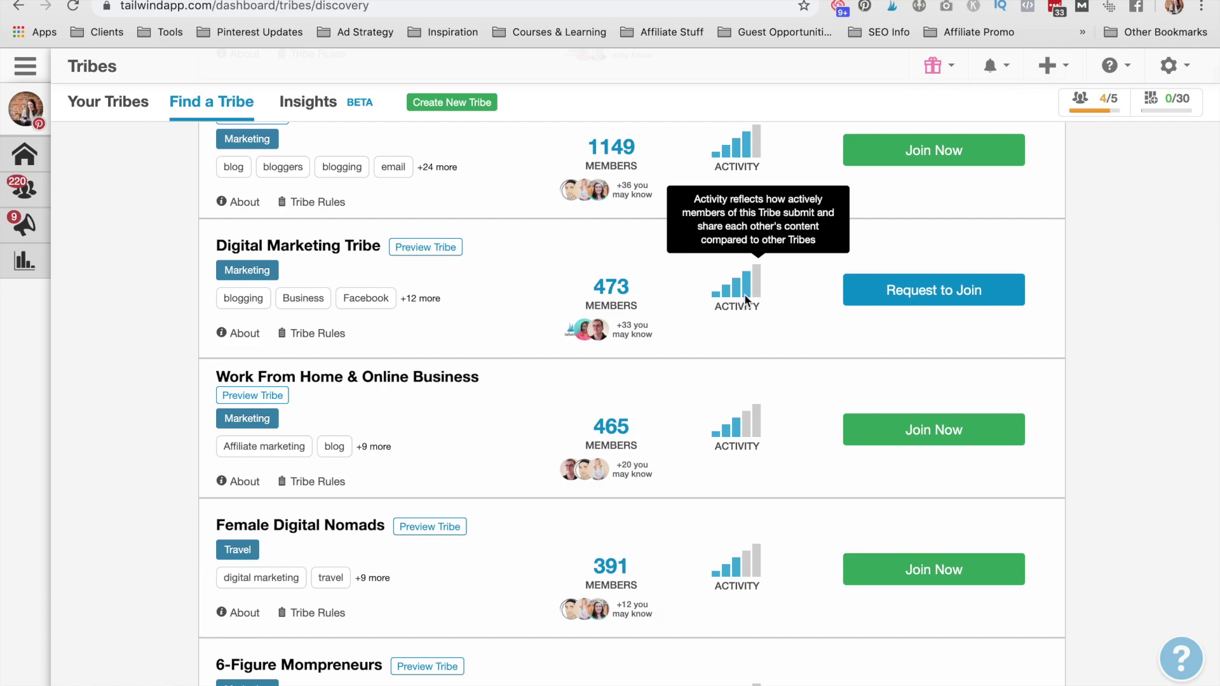
left_click(897, 294)
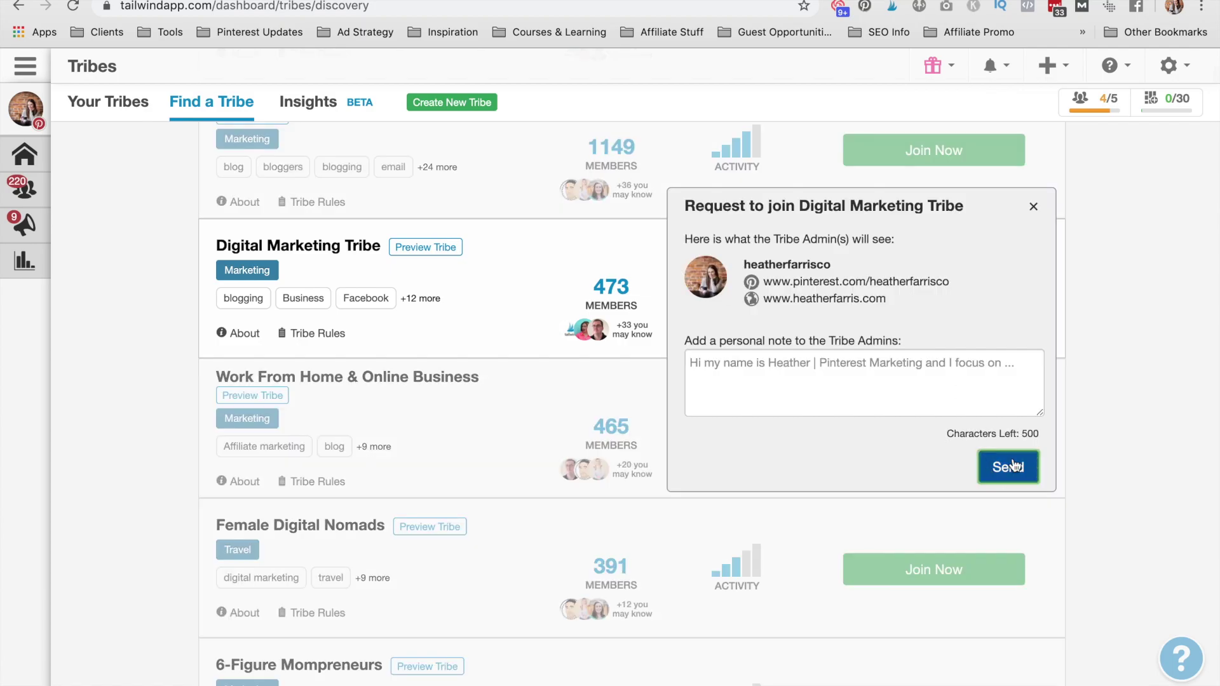
key("Return")
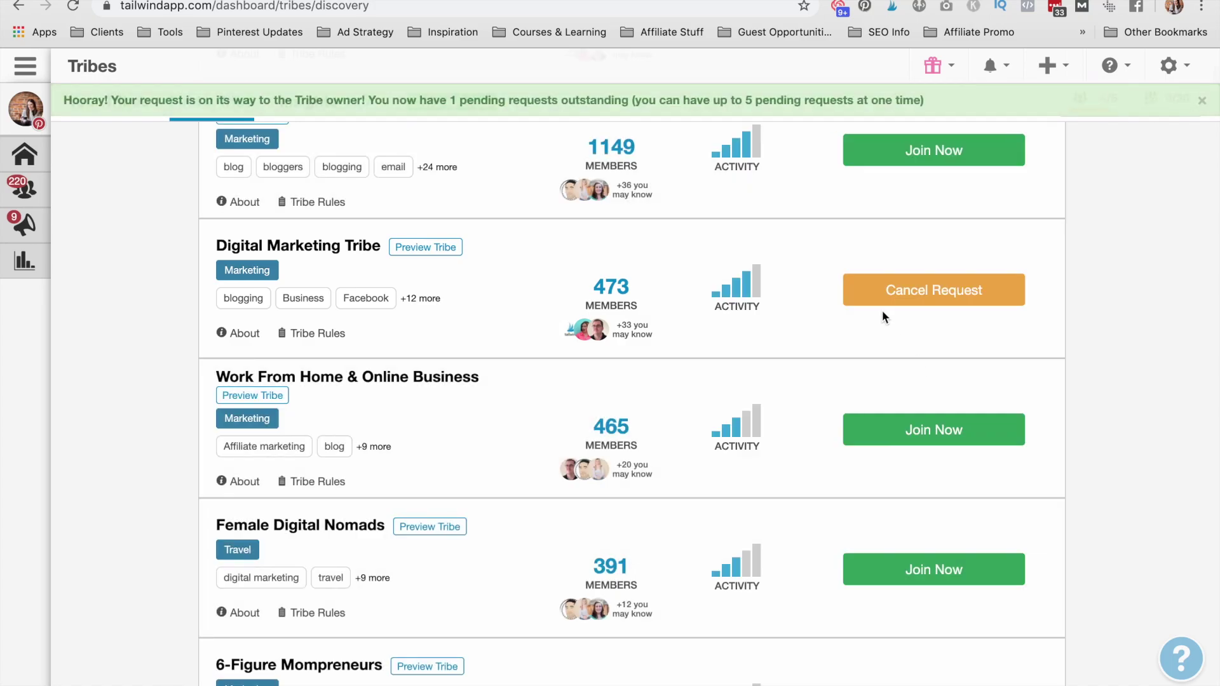
left_click(145, 109)
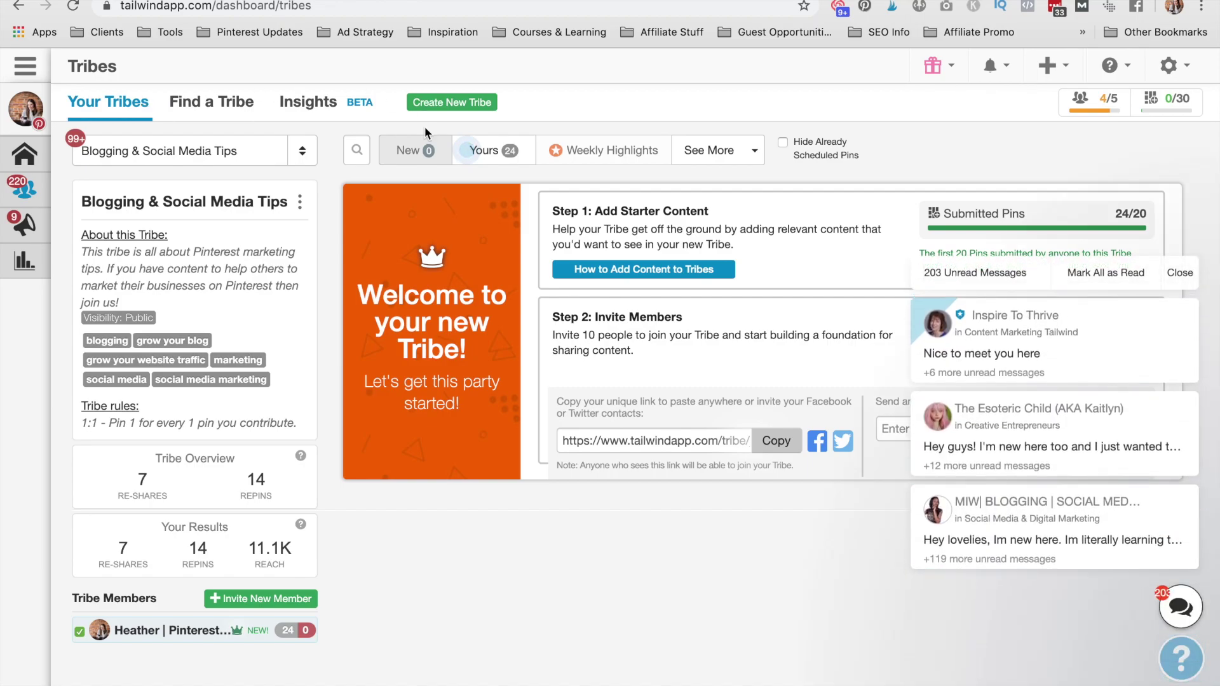
Dismiss chat notifications and pick images from the 'How to Start Using Pinterest to Drive Sales' post
left_click(1185, 286)
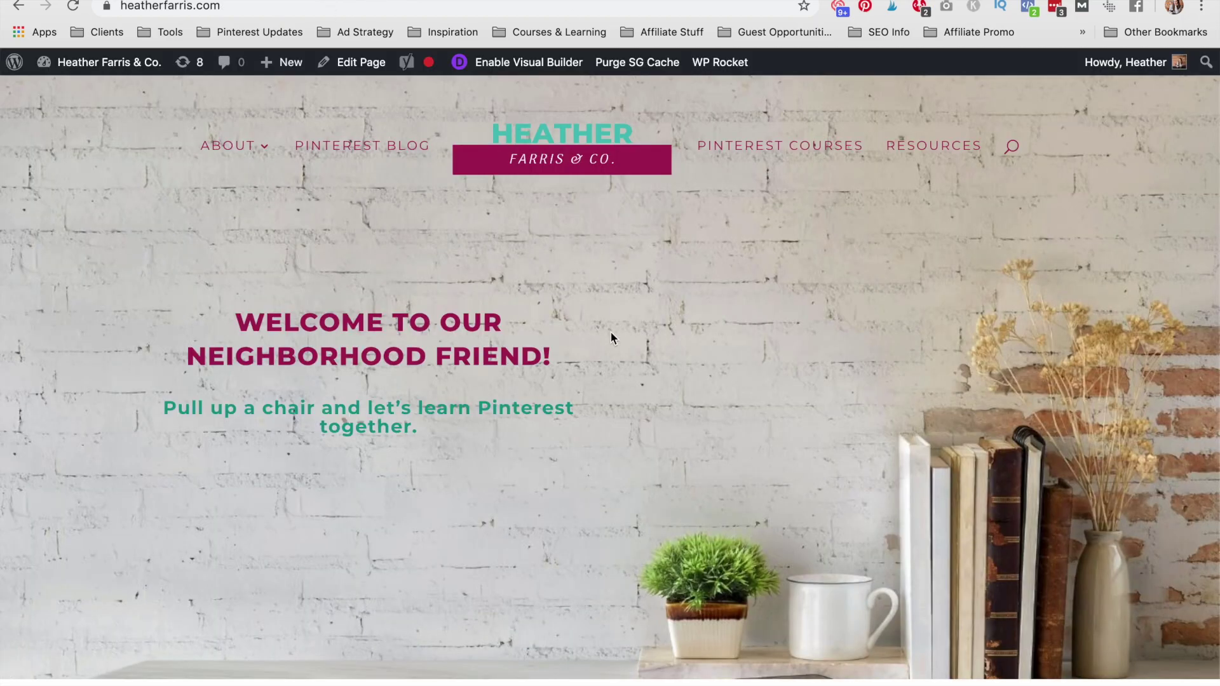
left_click(403, 153)
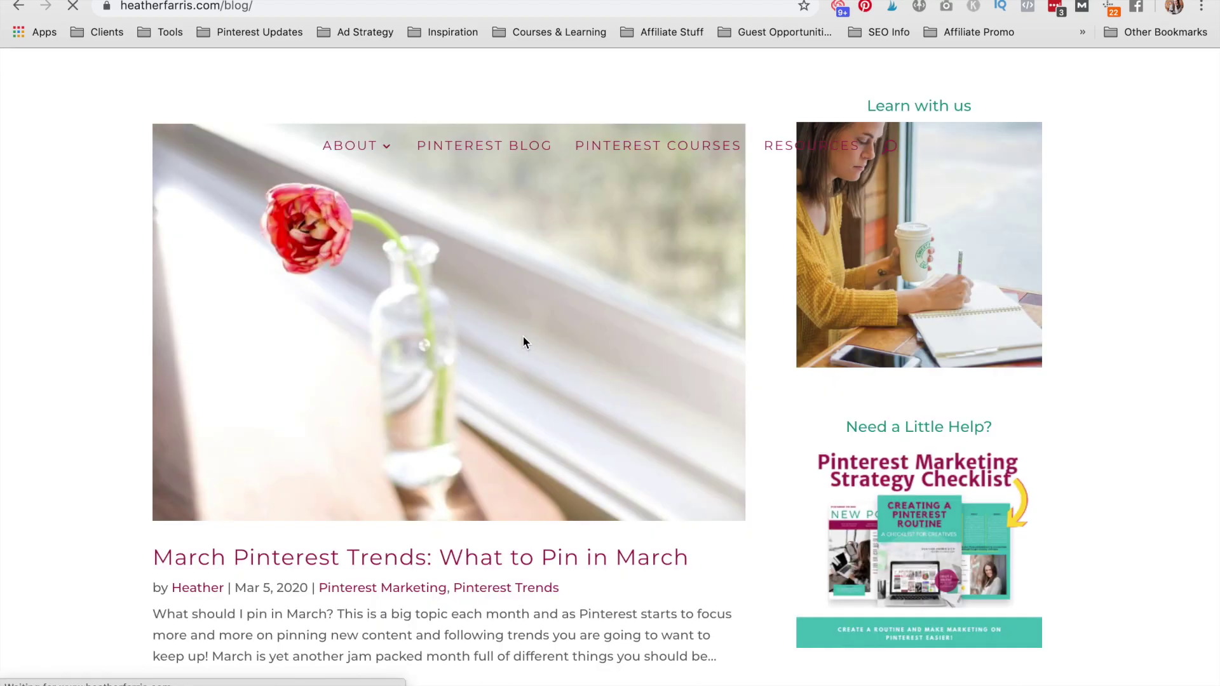
scroll(575, 395, "down", 2)
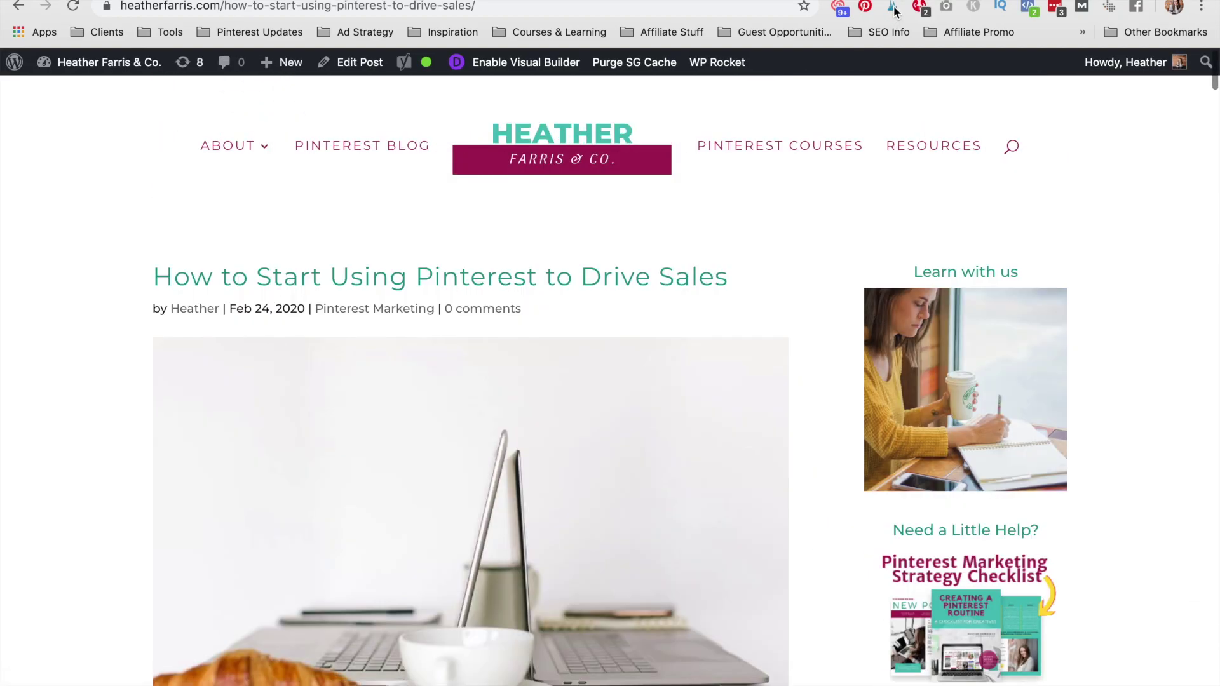
left_click(892, 8)
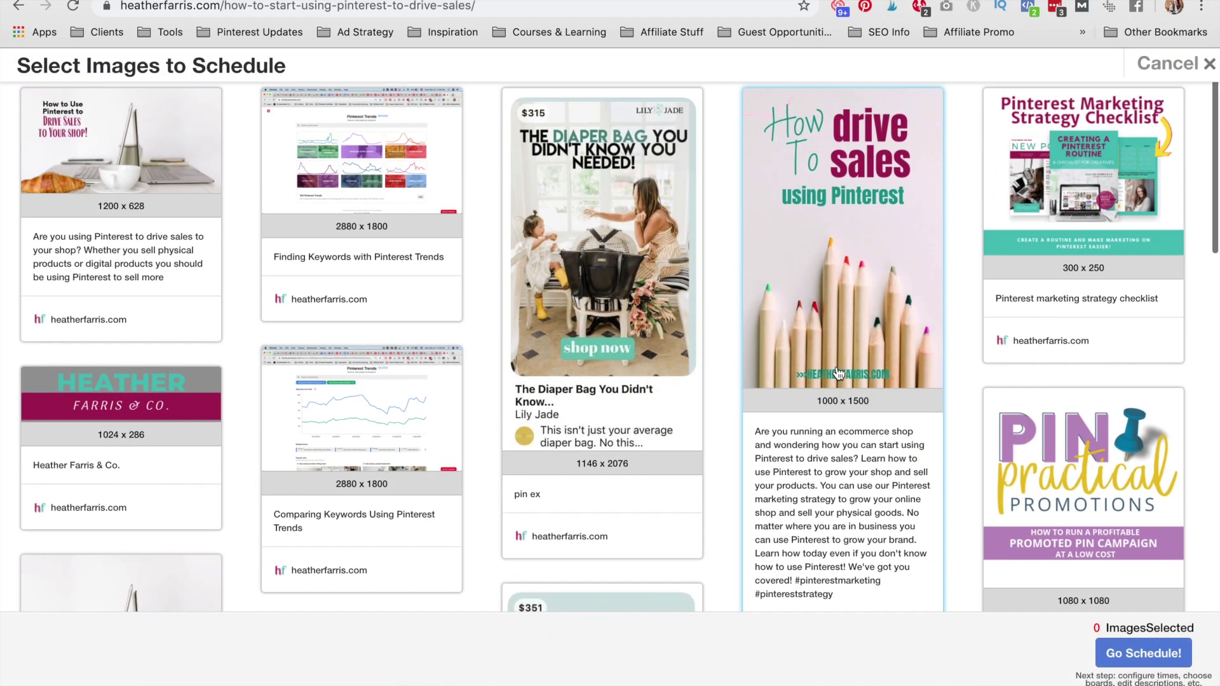
Schedule the 1000 x 1500 'How to drive sales' image as a new draft pin and choose its board
left_click(839, 381)
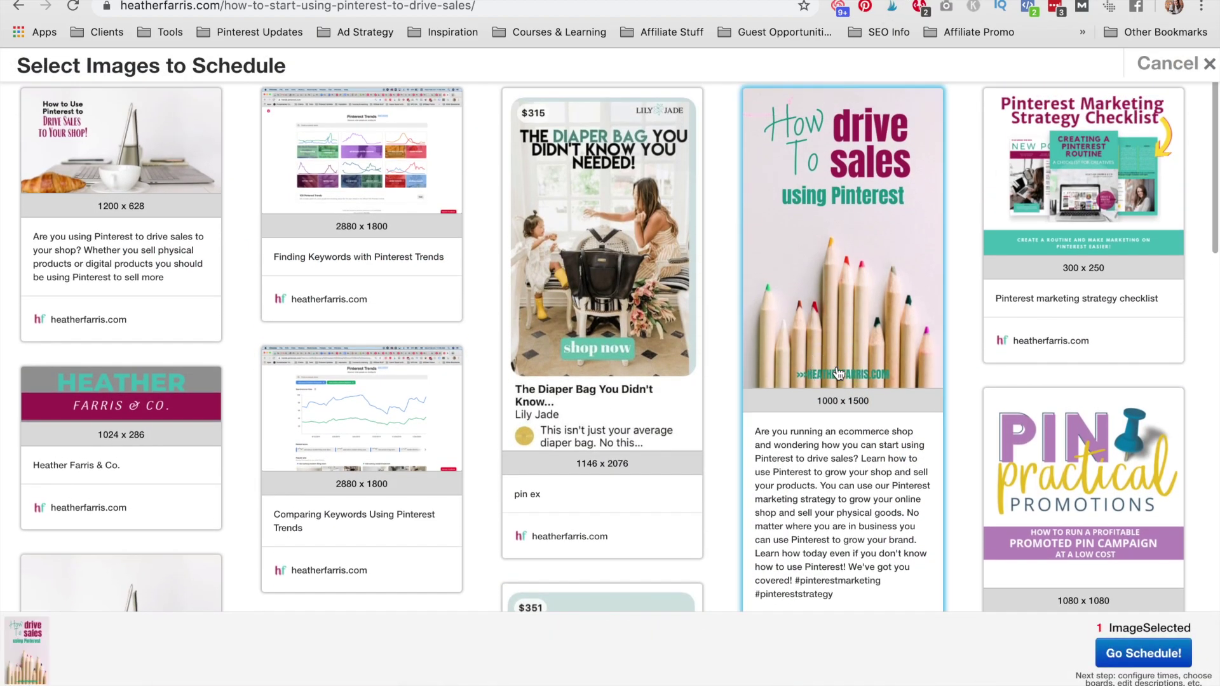
left_click(1124, 653)
left_click_drag(719, 75, 575, 20)
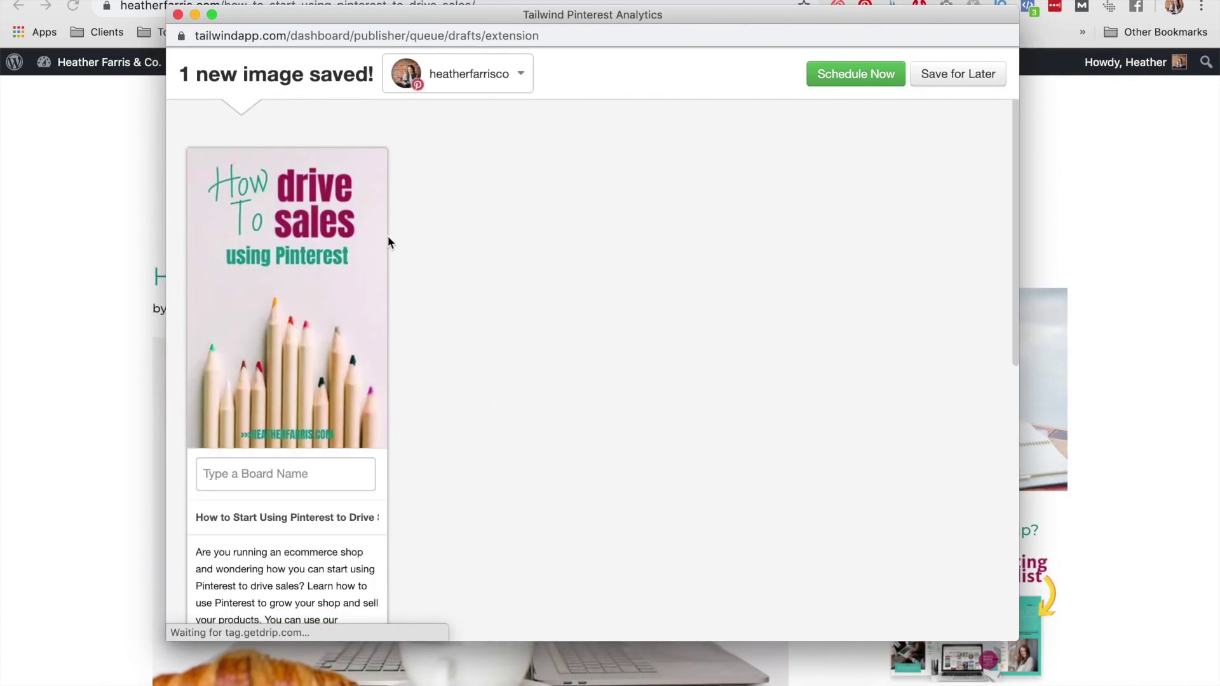
scroll(389, 242, "down", 5)
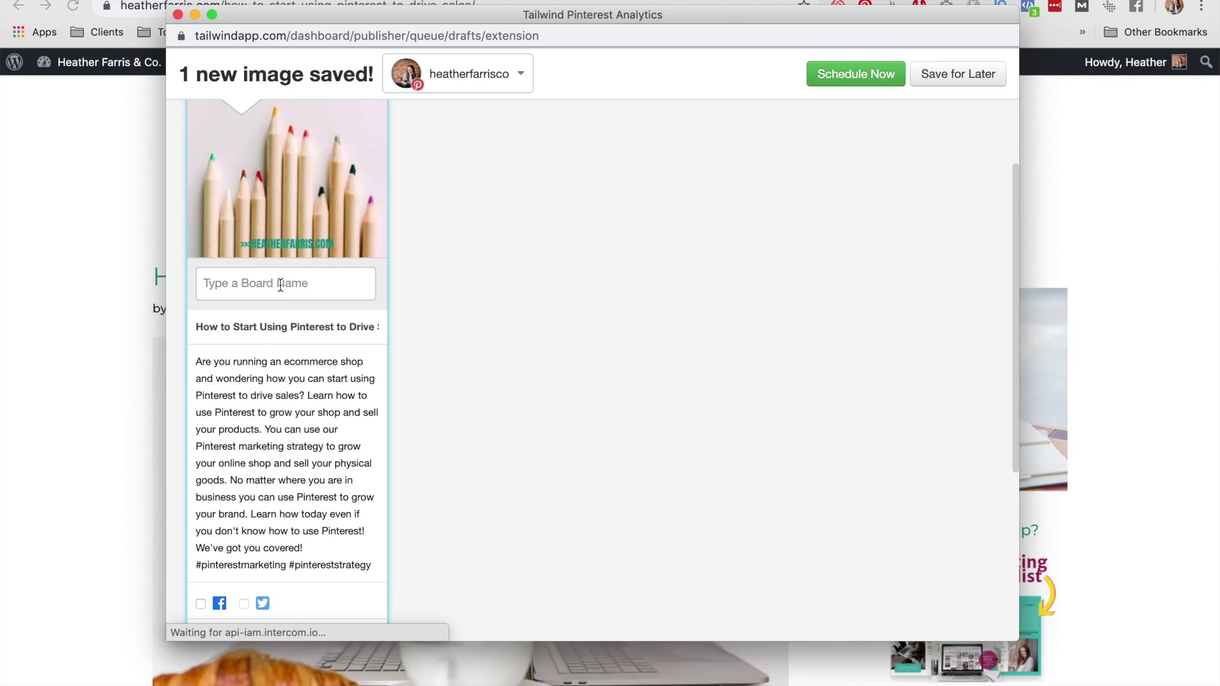
left_click(280, 284)
scroll(459, 319, "up", 4)
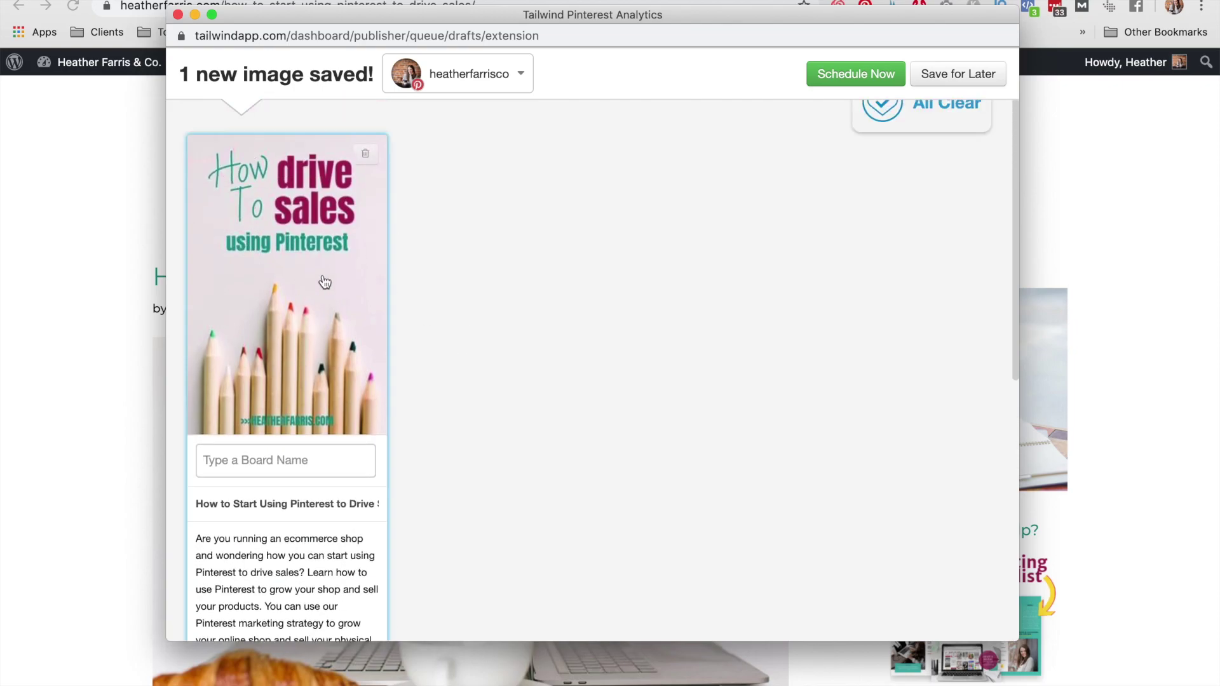
scroll(384, 324, "down", 8)
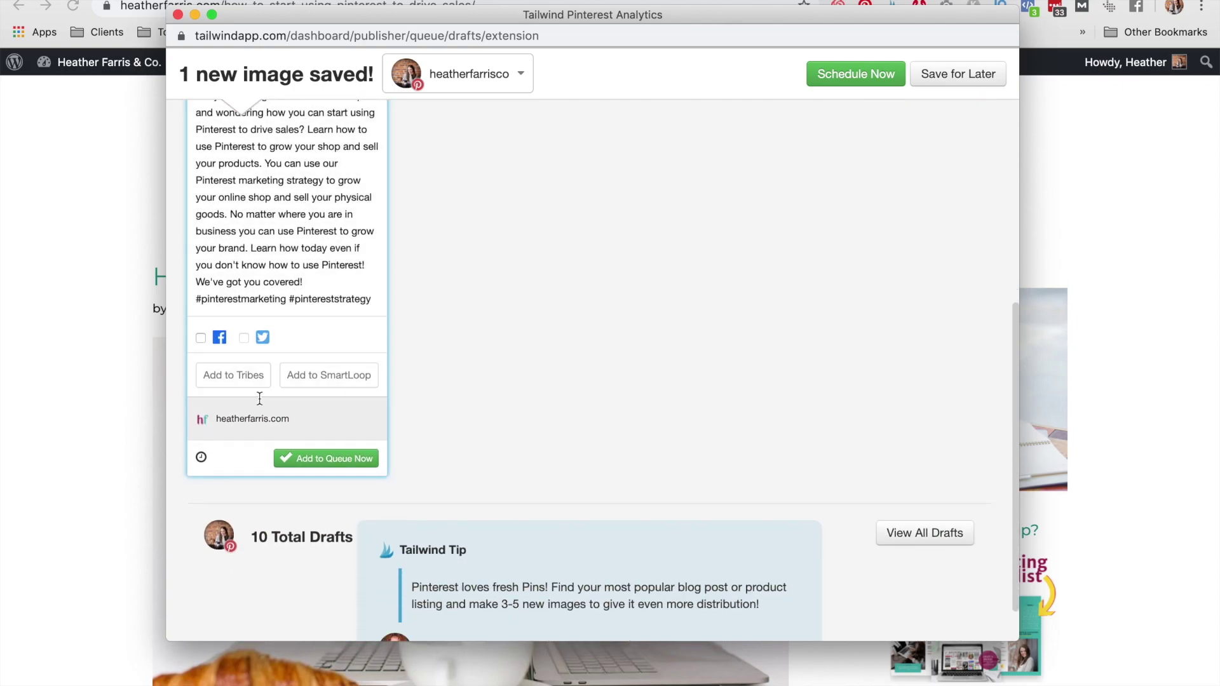
Add the draft pin to three tribes, including Blogging & Social Media Tips and Content Marketing Tailwind
left_click(245, 374)
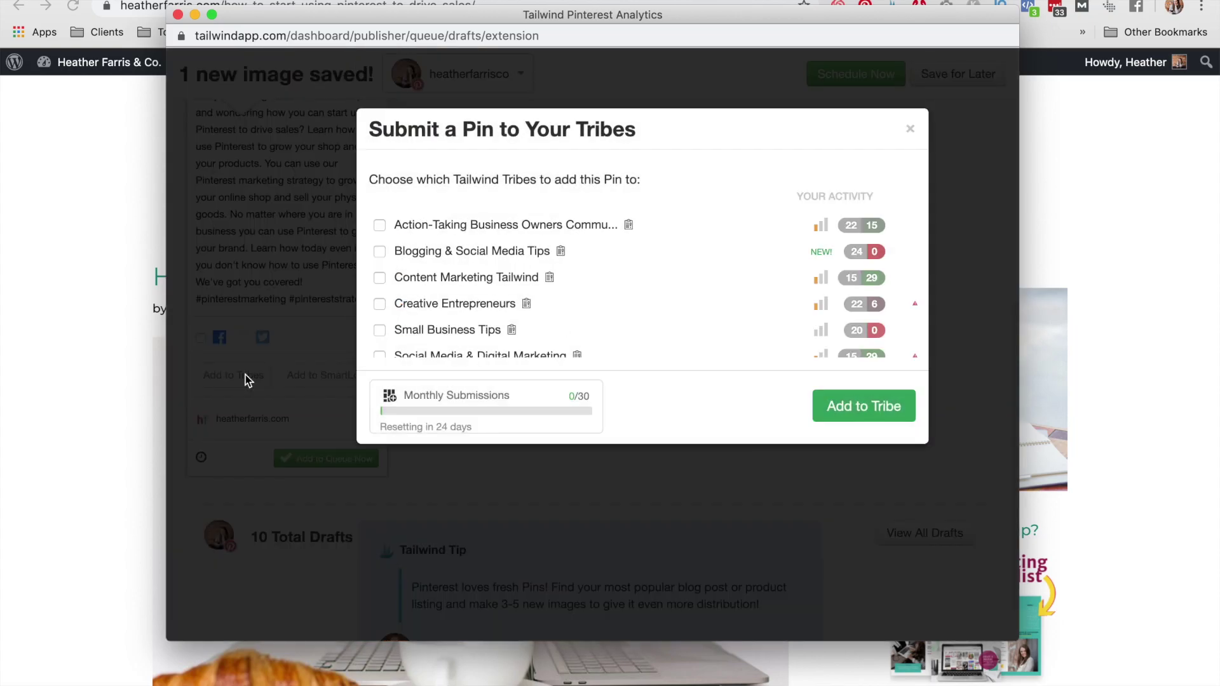
left_click(481, 226)
left_click(540, 251)
left_click(572, 277)
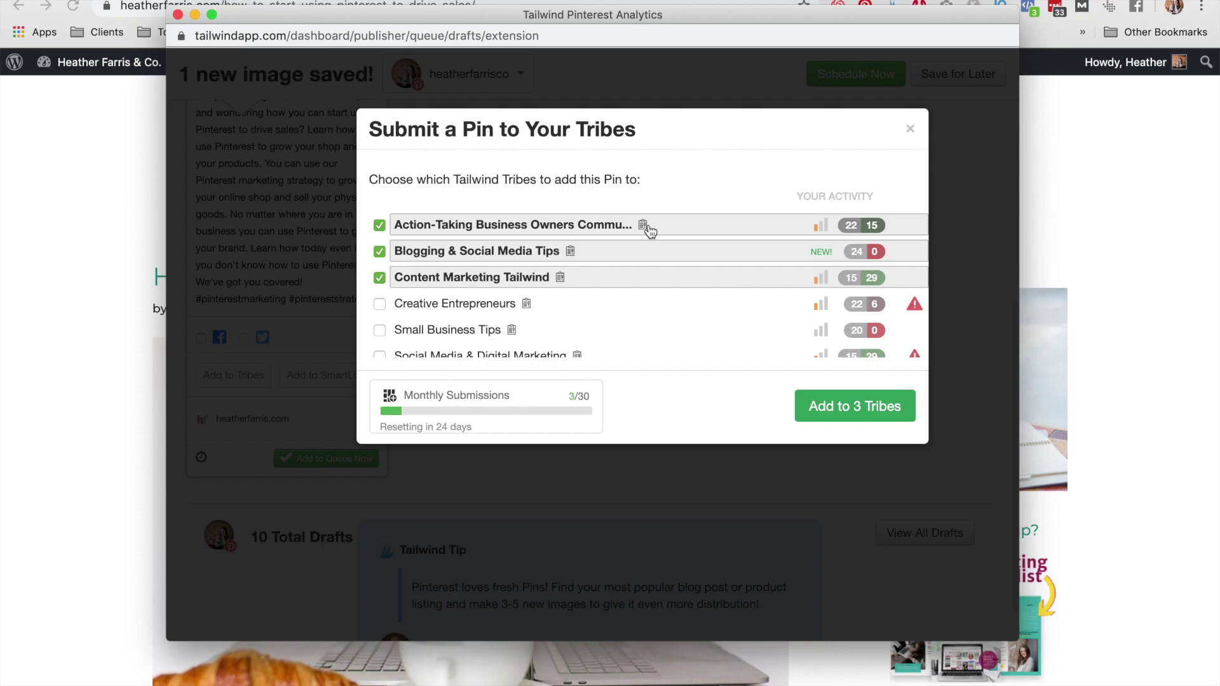
mouse_move(647, 230)
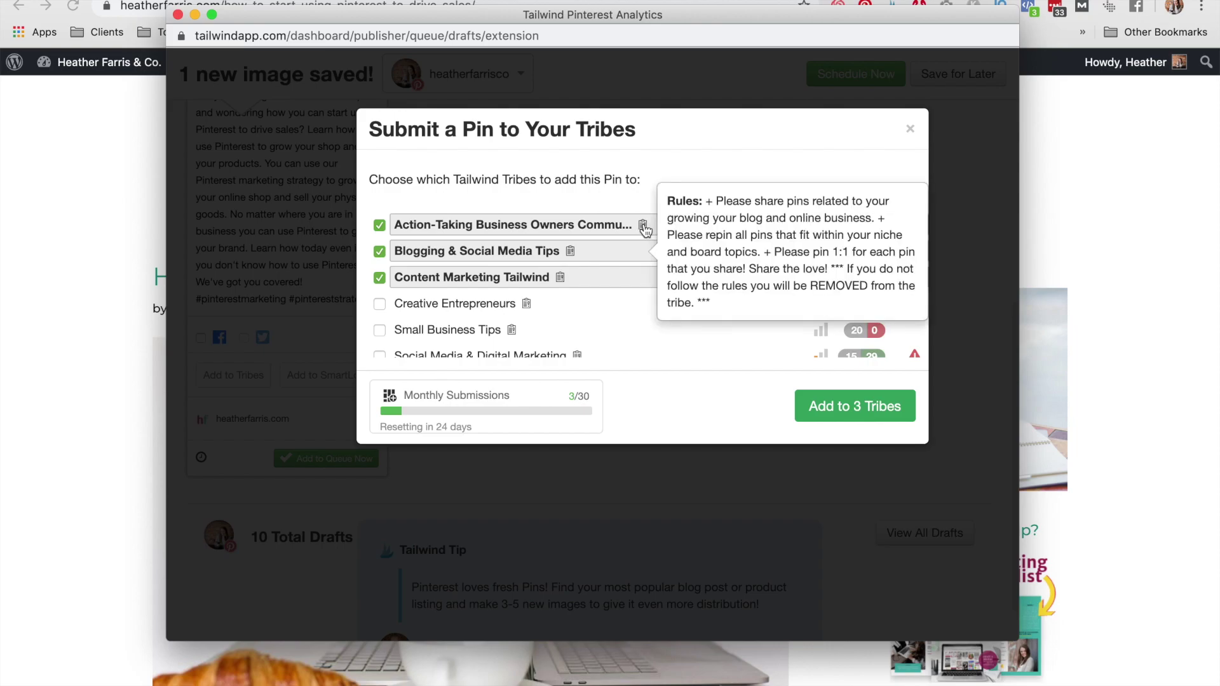
mouse_move(565, 278)
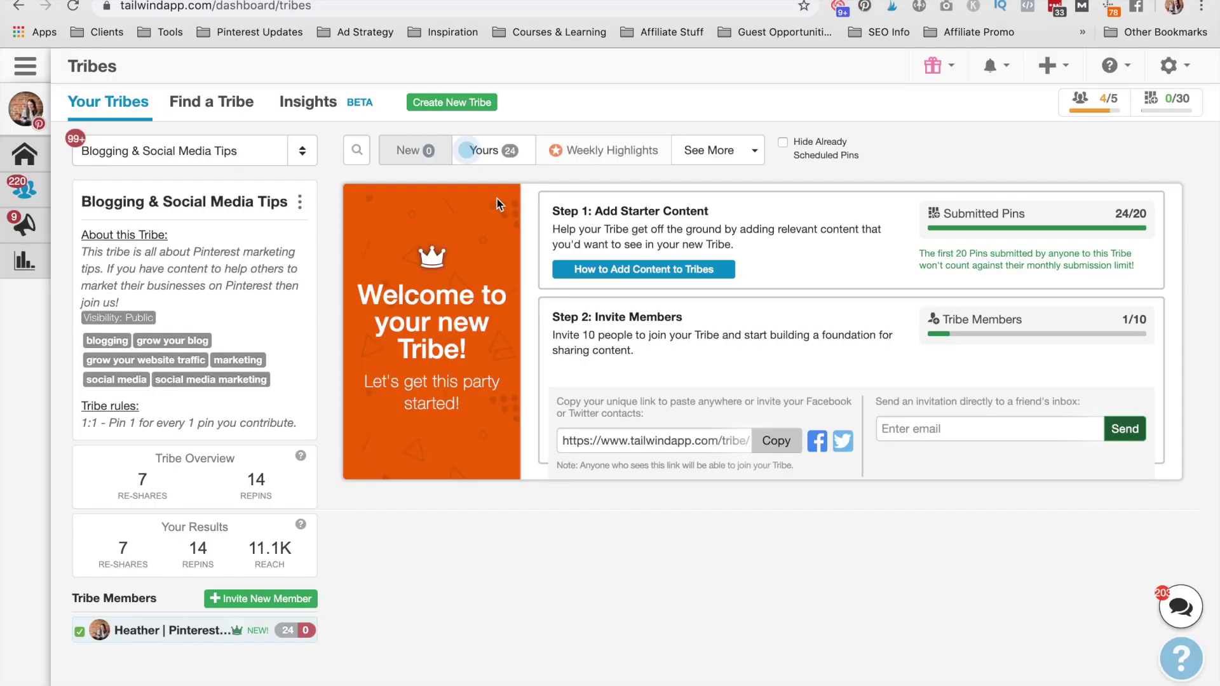
Open the Pin Inspector report under Insights
mouse_move(24, 261)
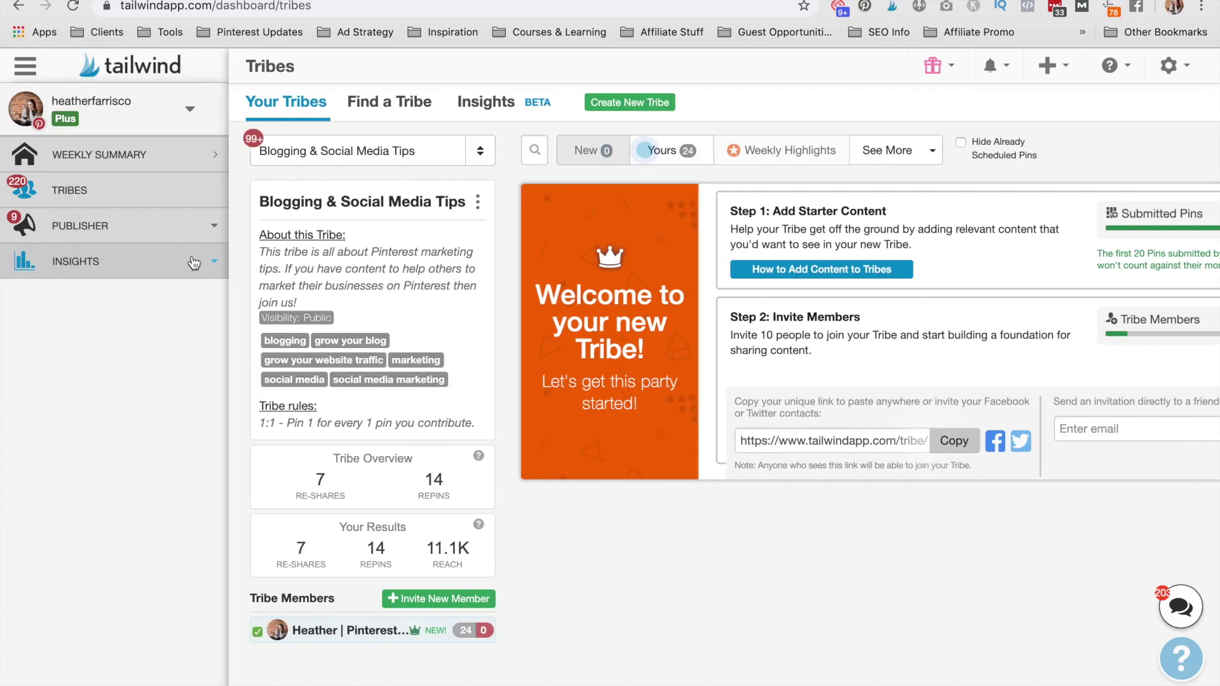
left_click(198, 263)
left_click(181, 349)
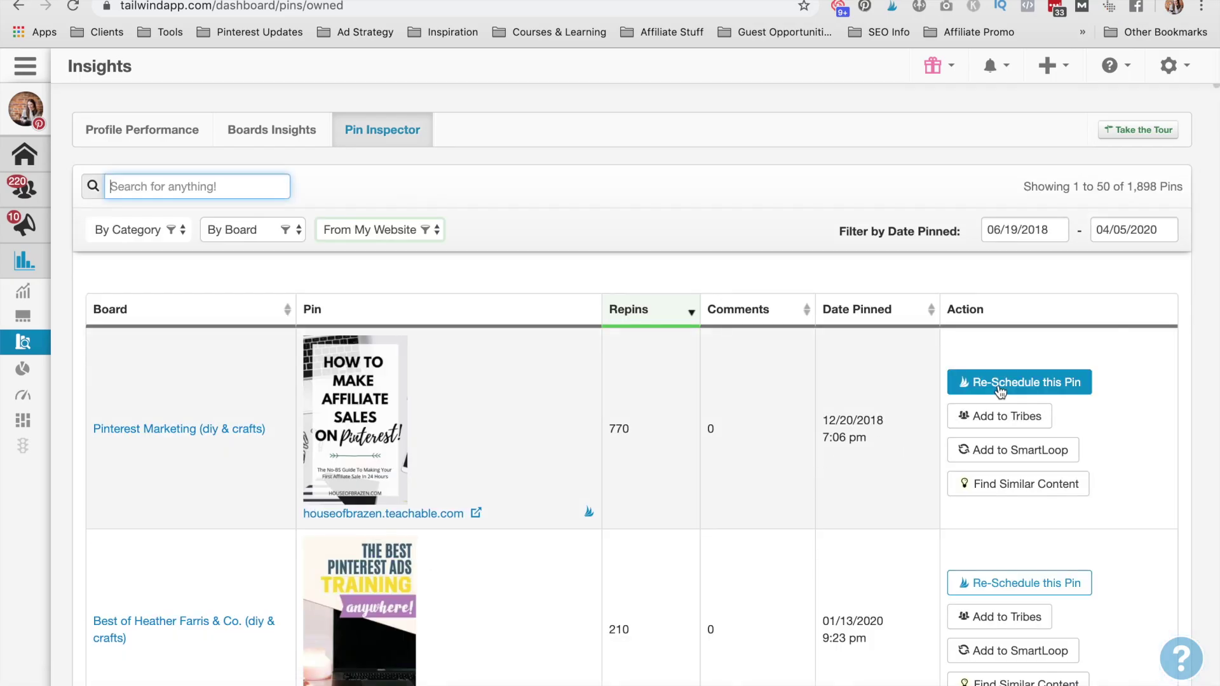
Add the Best Pinterest Ads Training pin to the Content Marketing Tailwind tribe
scroll(888, 401, "down", 4)
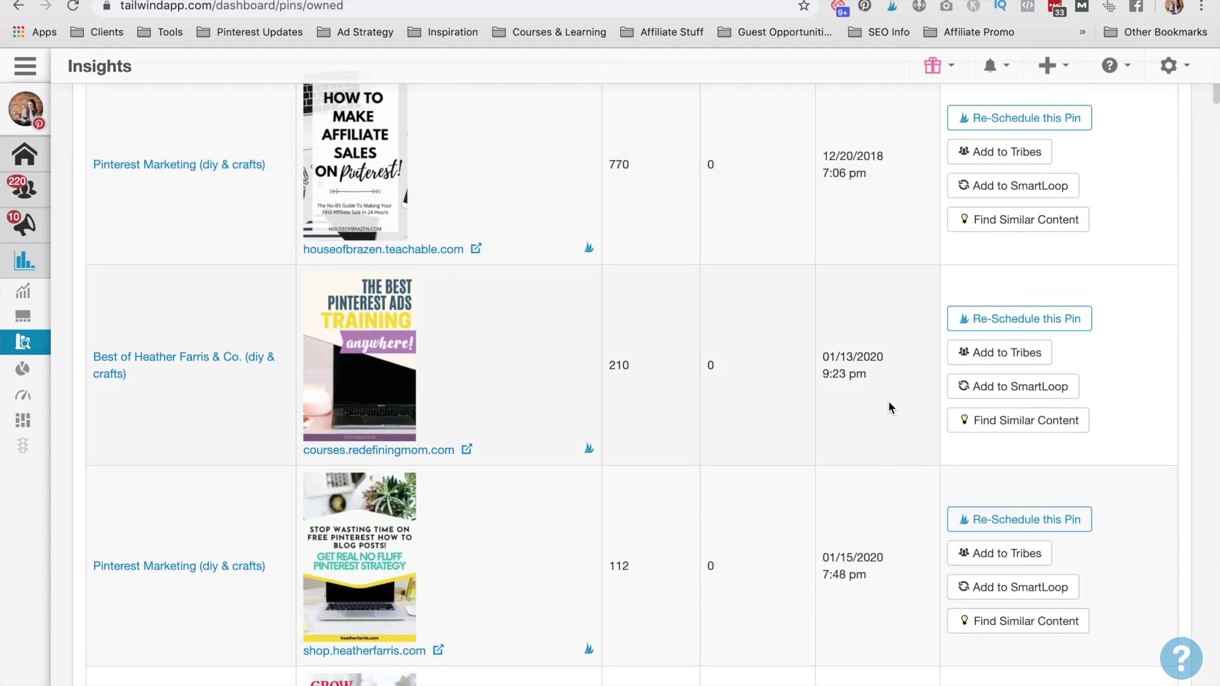
left_click(1003, 337)
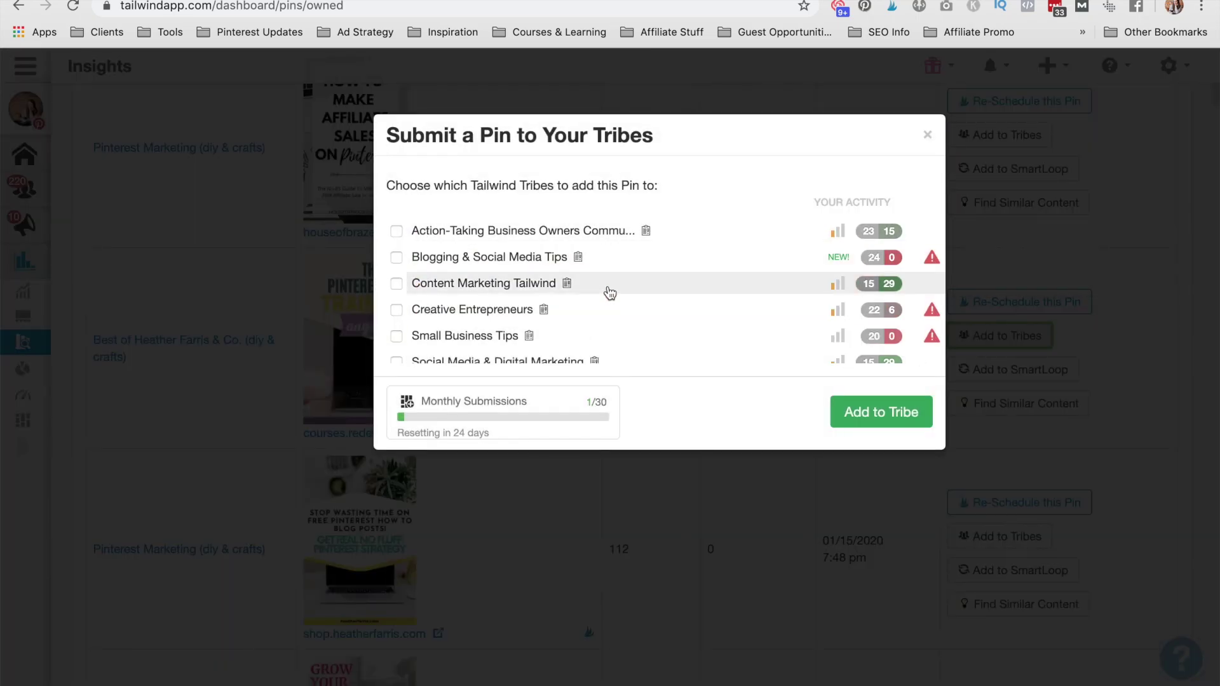
left_click(610, 292)
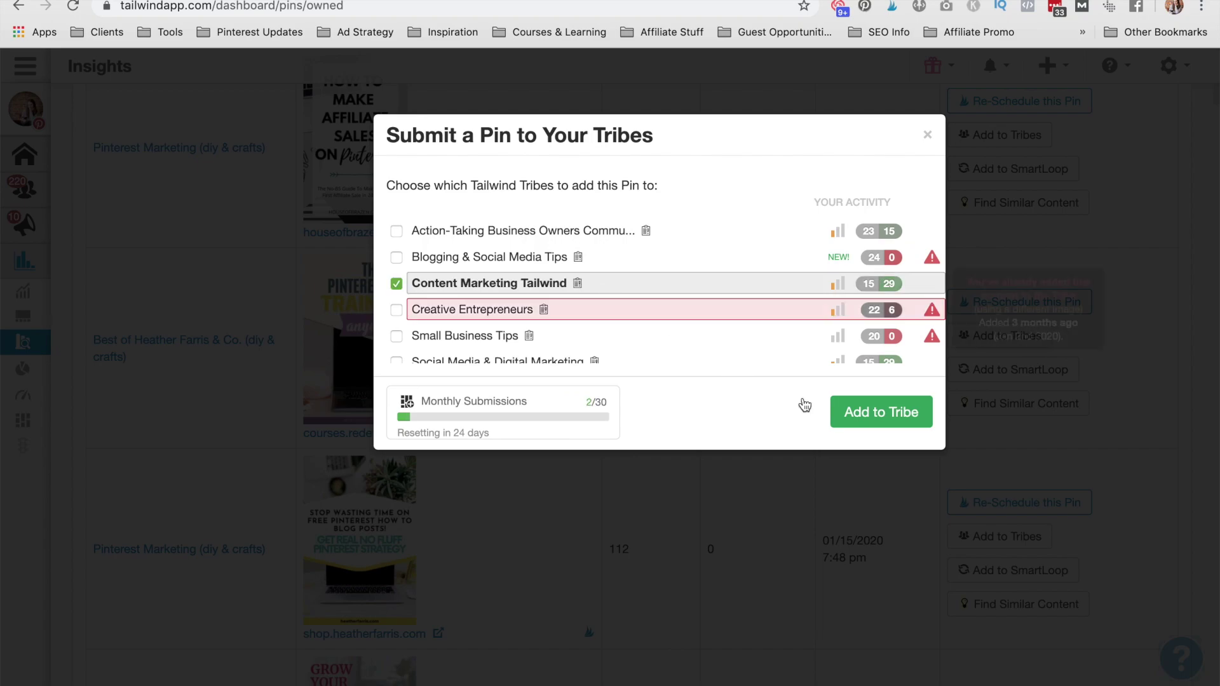
left_click(882, 416)
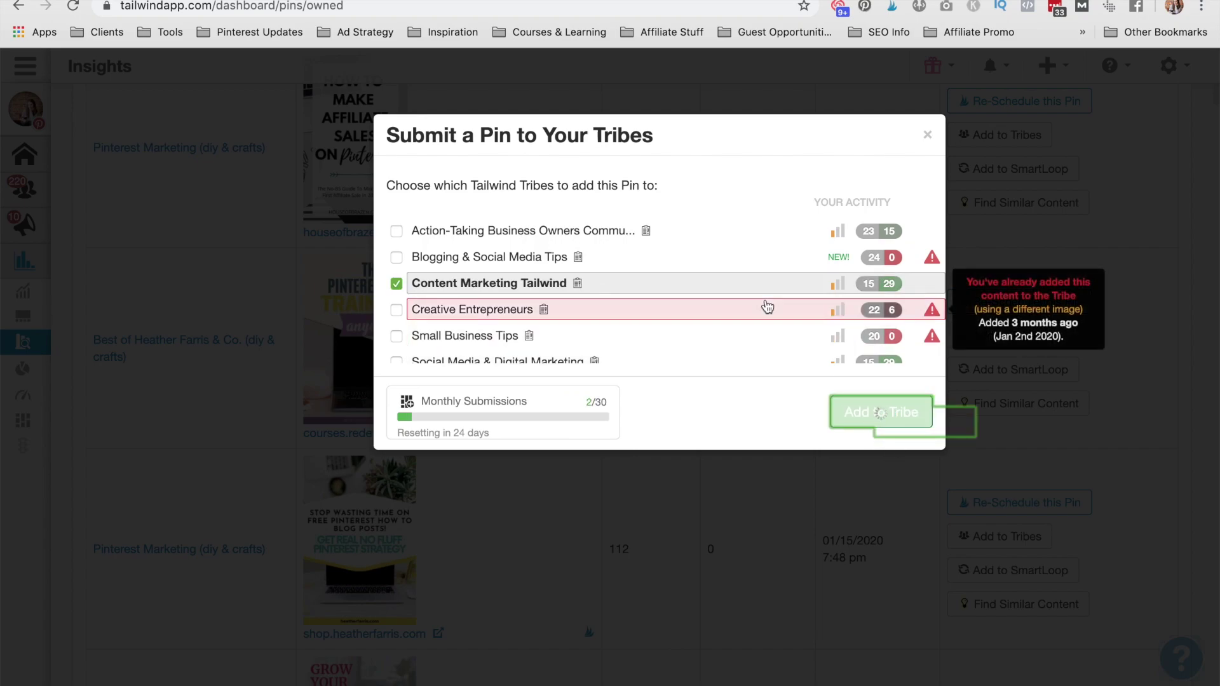
left_click(948, 280)
scroll(504, 59, "up", 5)
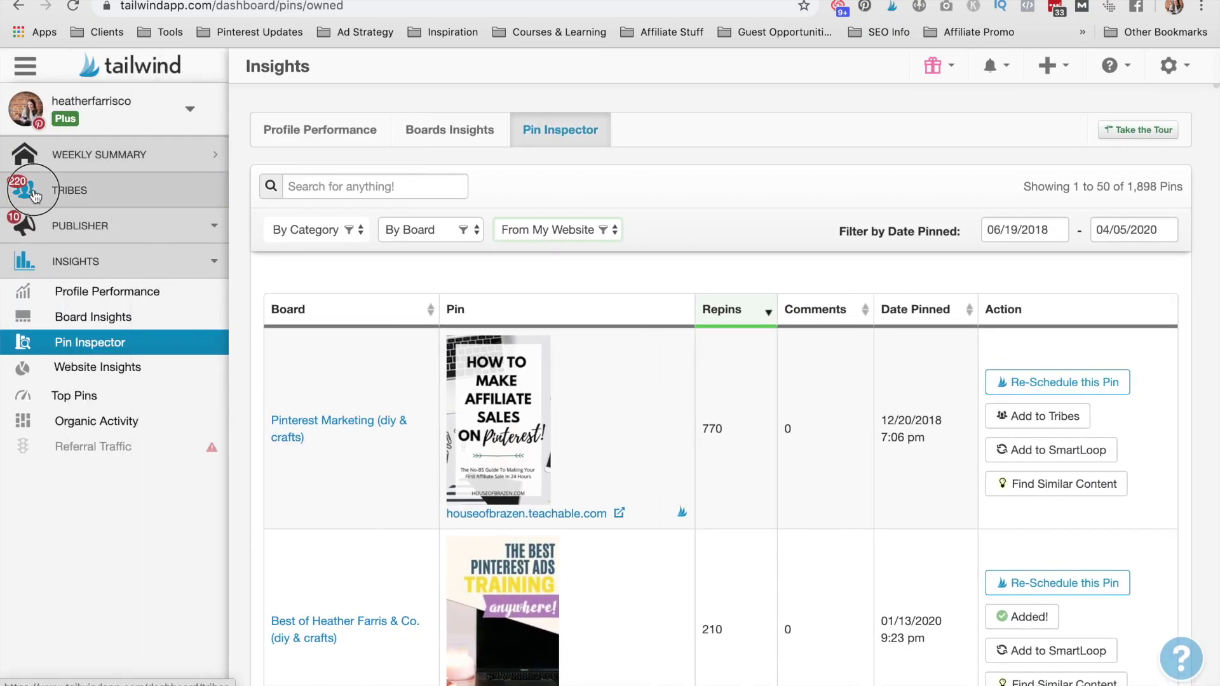
On the Tribes page, switch to another Pinterest account
left_click(44, 189)
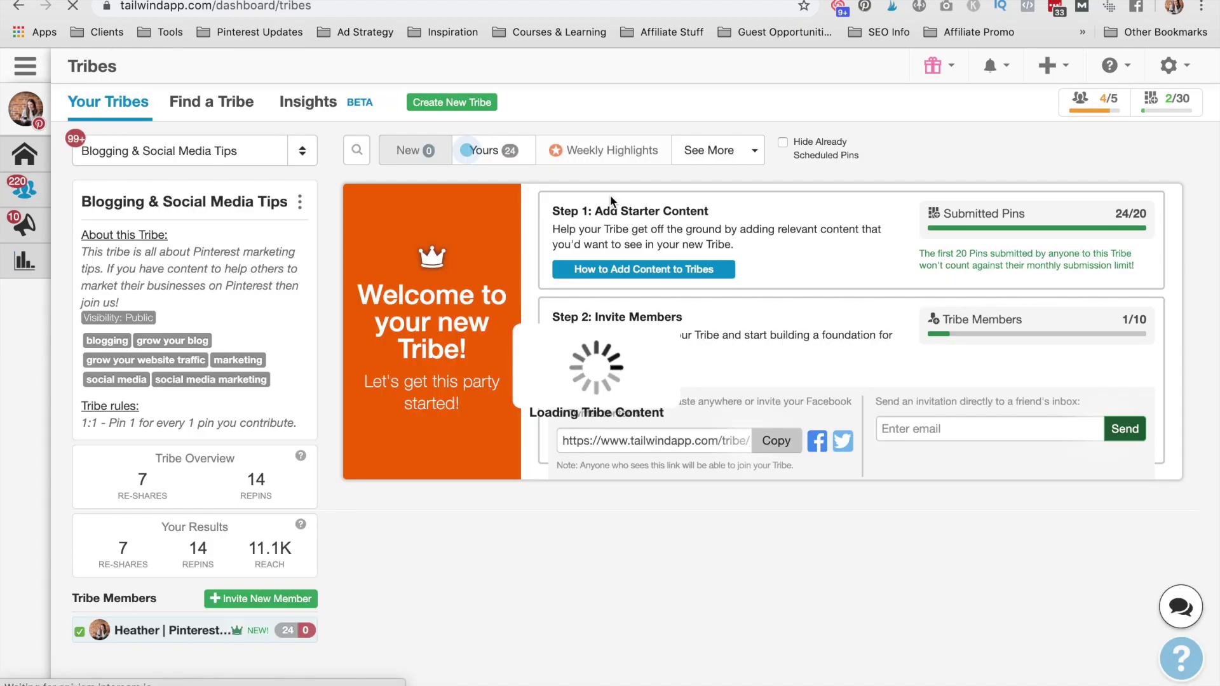
mouse_move(1106, 108)
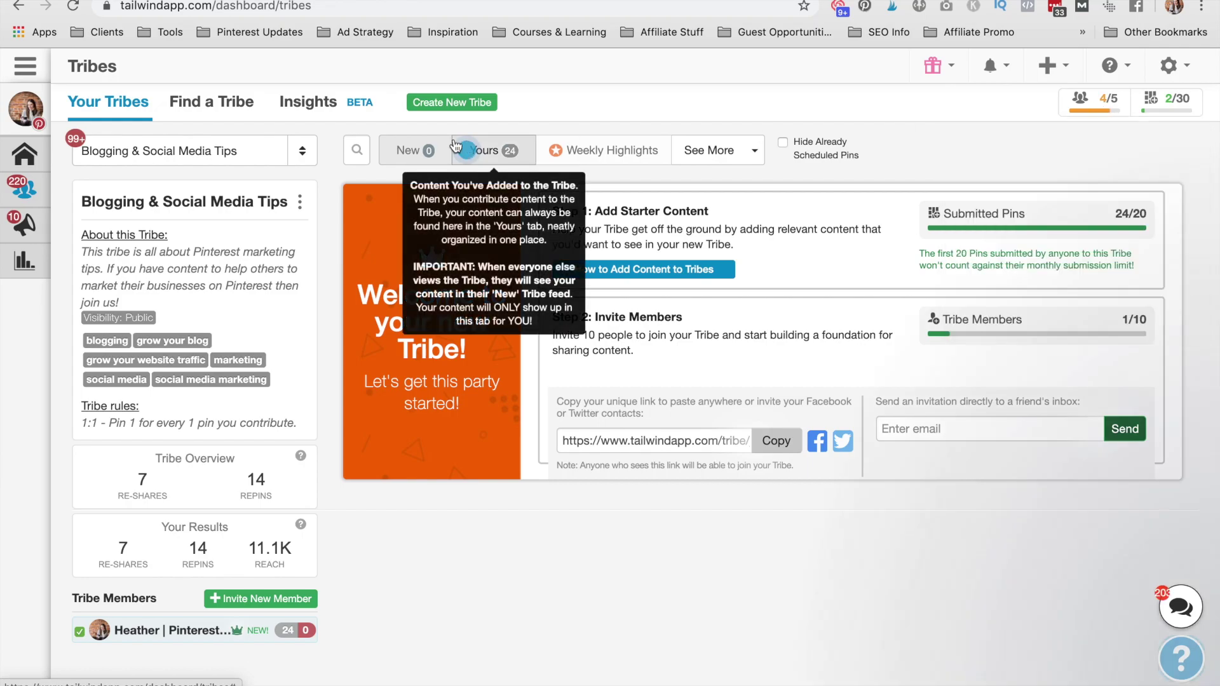
left_click(25, 108)
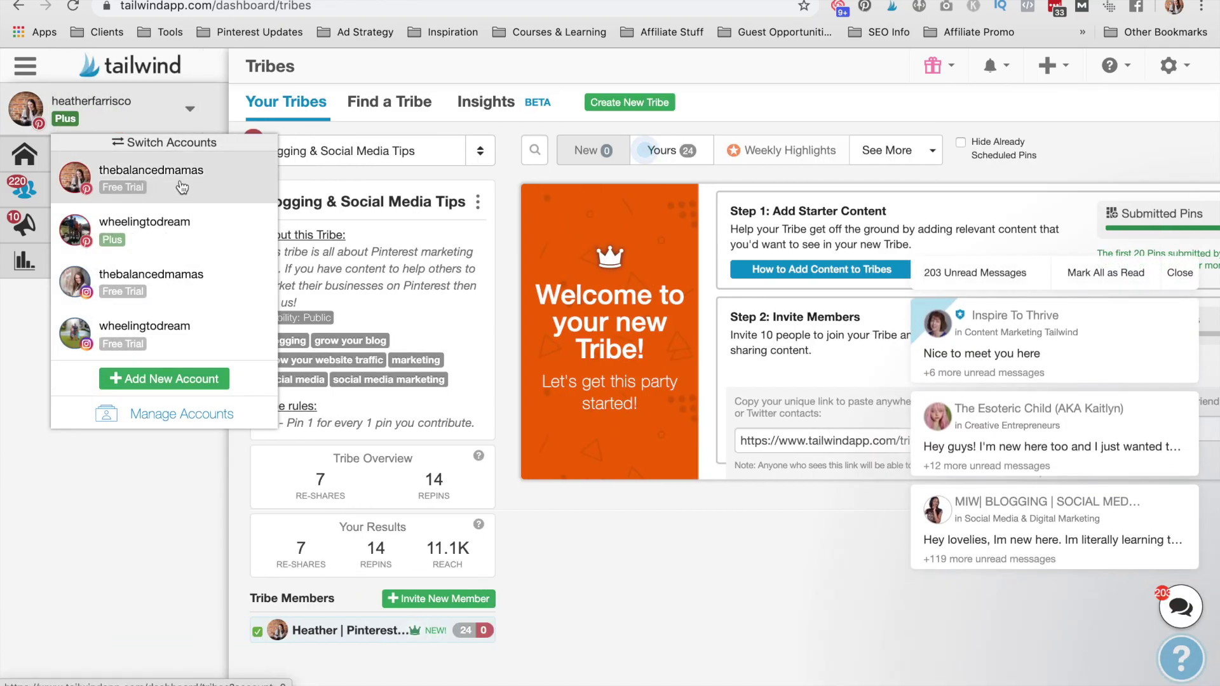
left_click(182, 188)
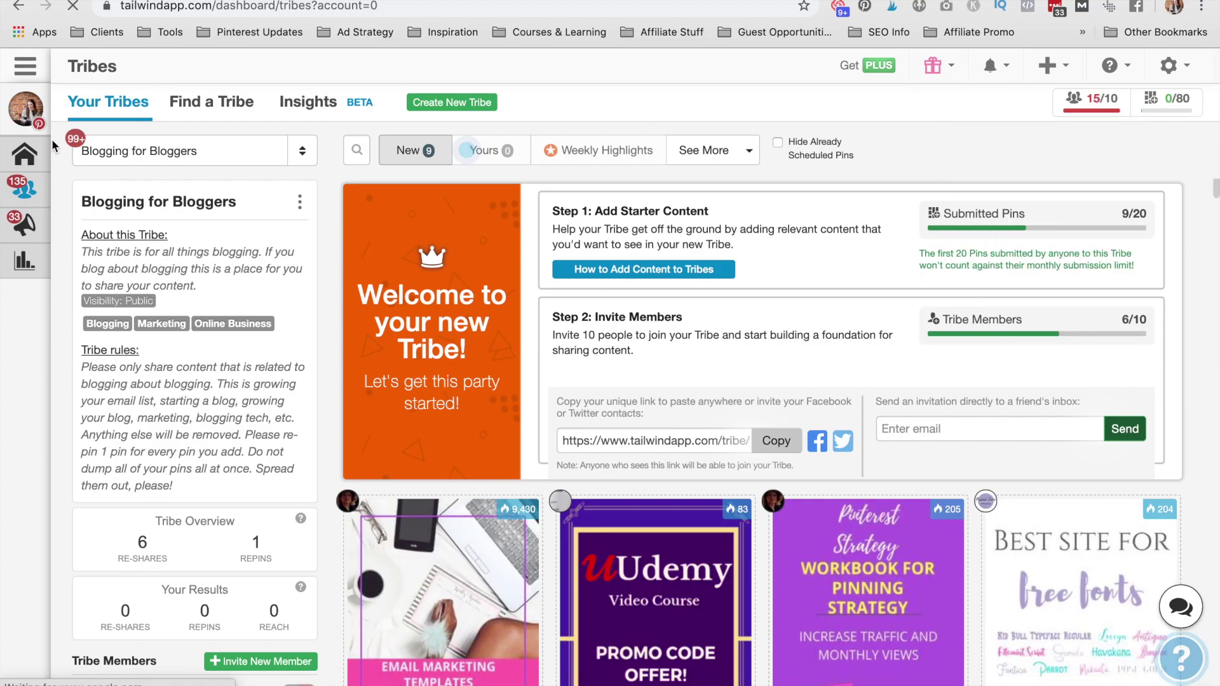
Reload Tribes for the second account, showing Blogging for Bloggers at 15/10 tribes
mouse_move(24, 189)
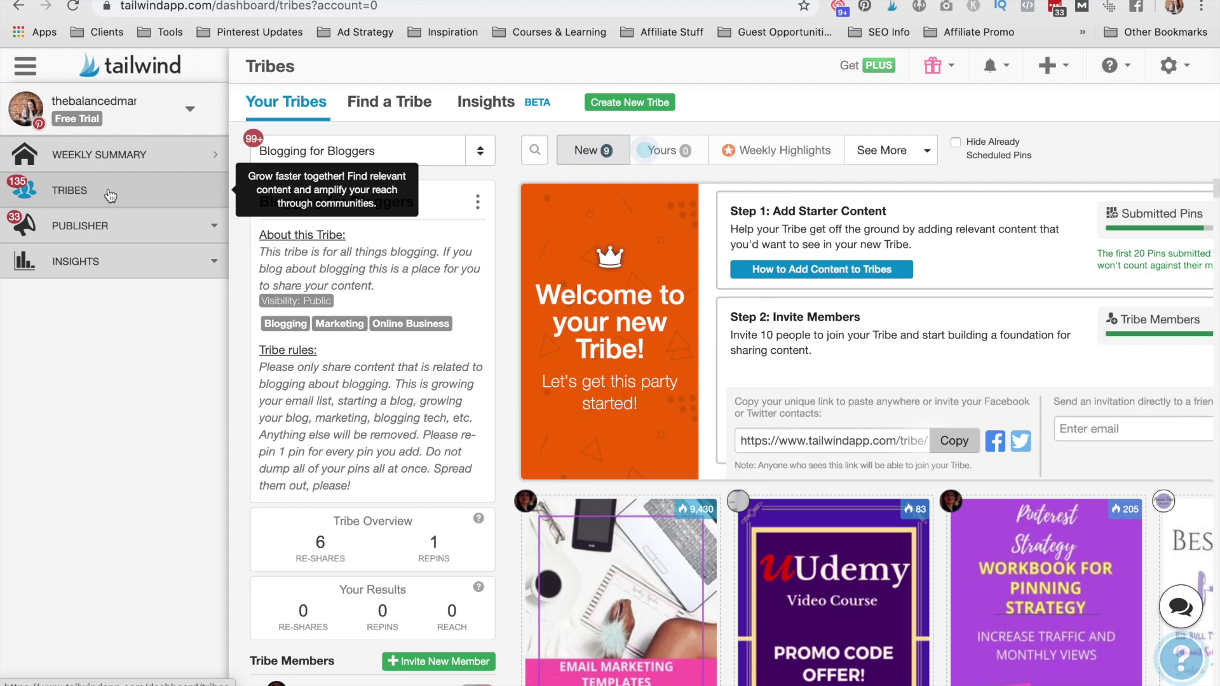
left_click(109, 195)
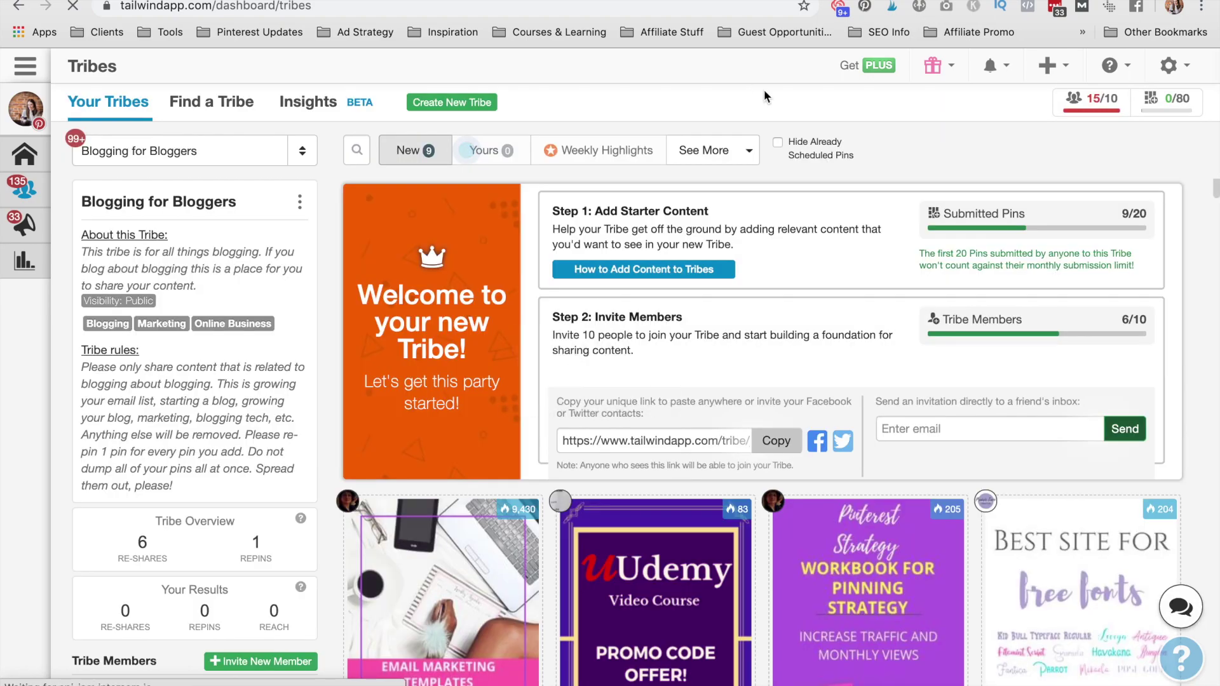
left_click(1091, 98)
Review the Tribes PowerUp pricing plans from the 15/10 counter, then close the window
left_click(1078, 348)
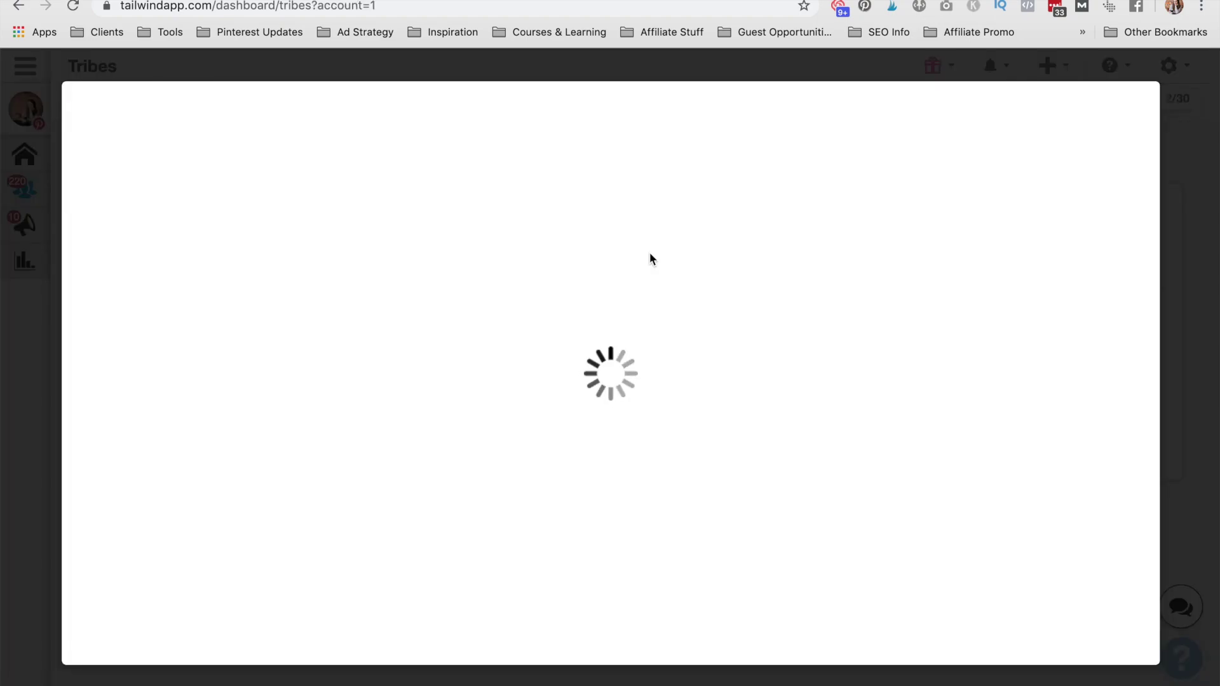
scroll(531, 189, "down", 2)
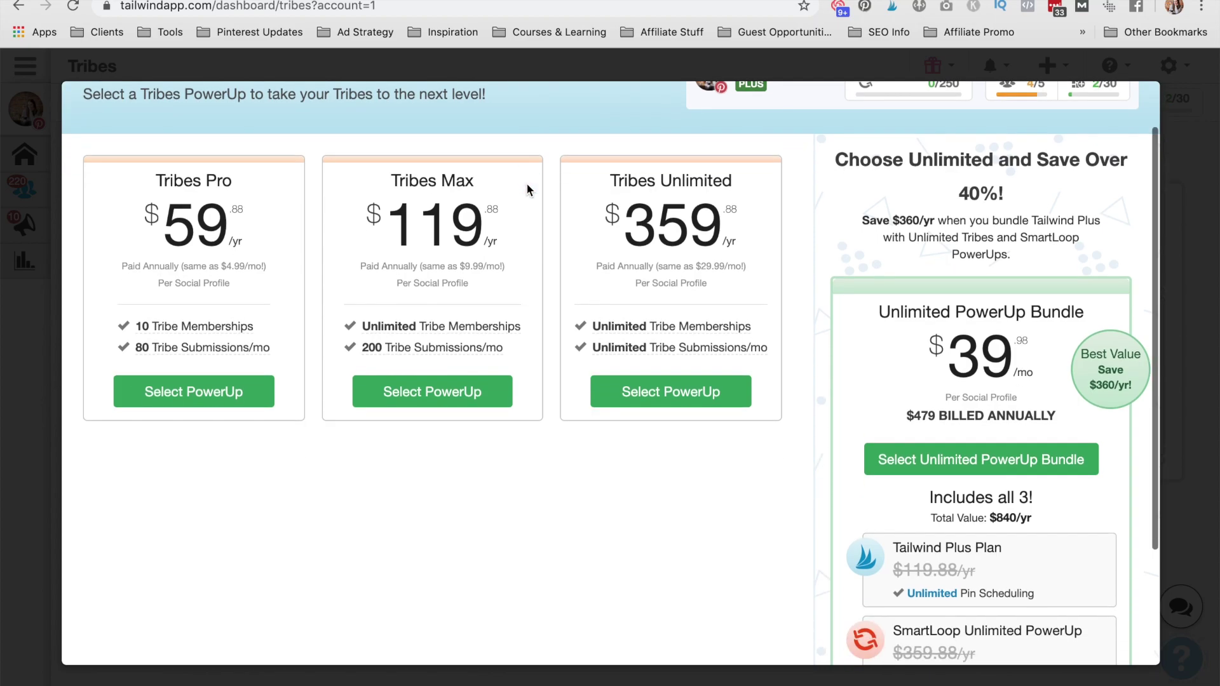
scroll(528, 187, "up", 2)
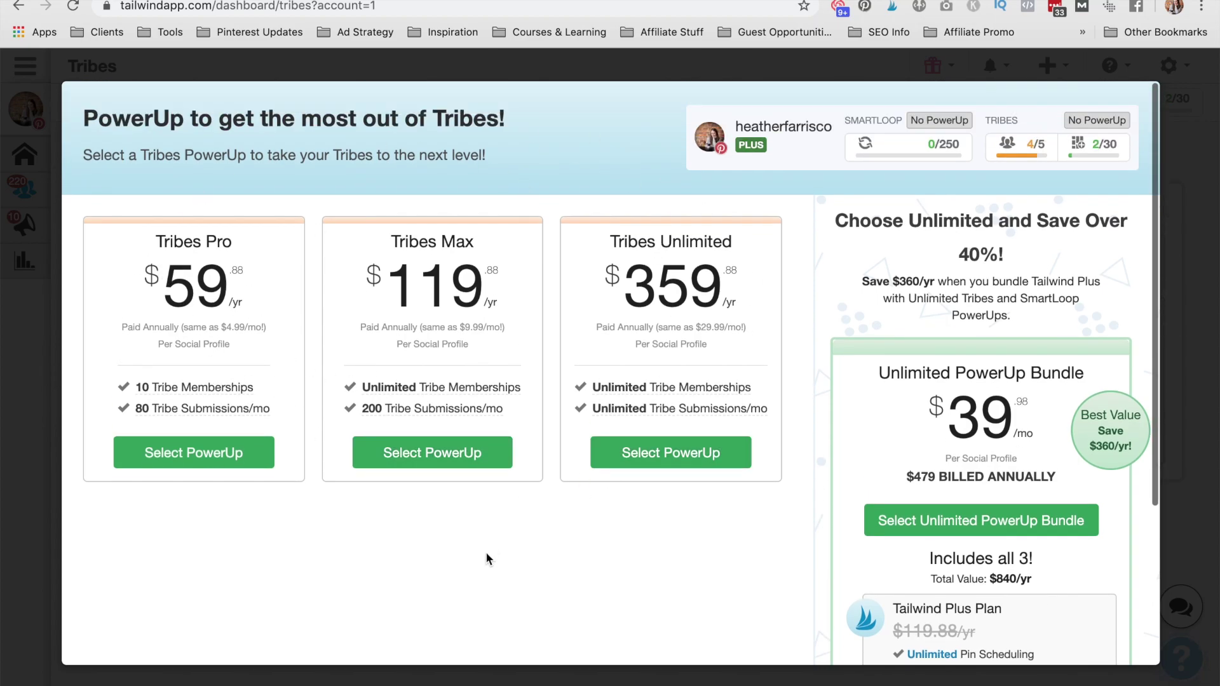
mouse_move(1030, 155)
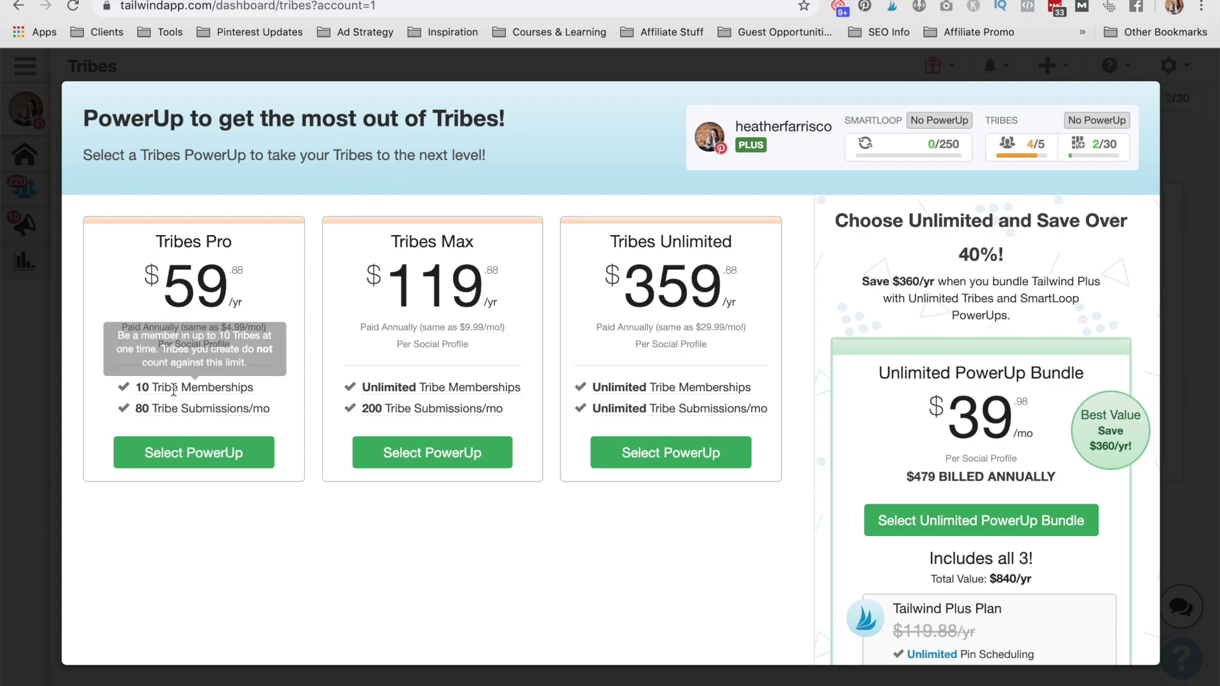
mouse_move(178, 409)
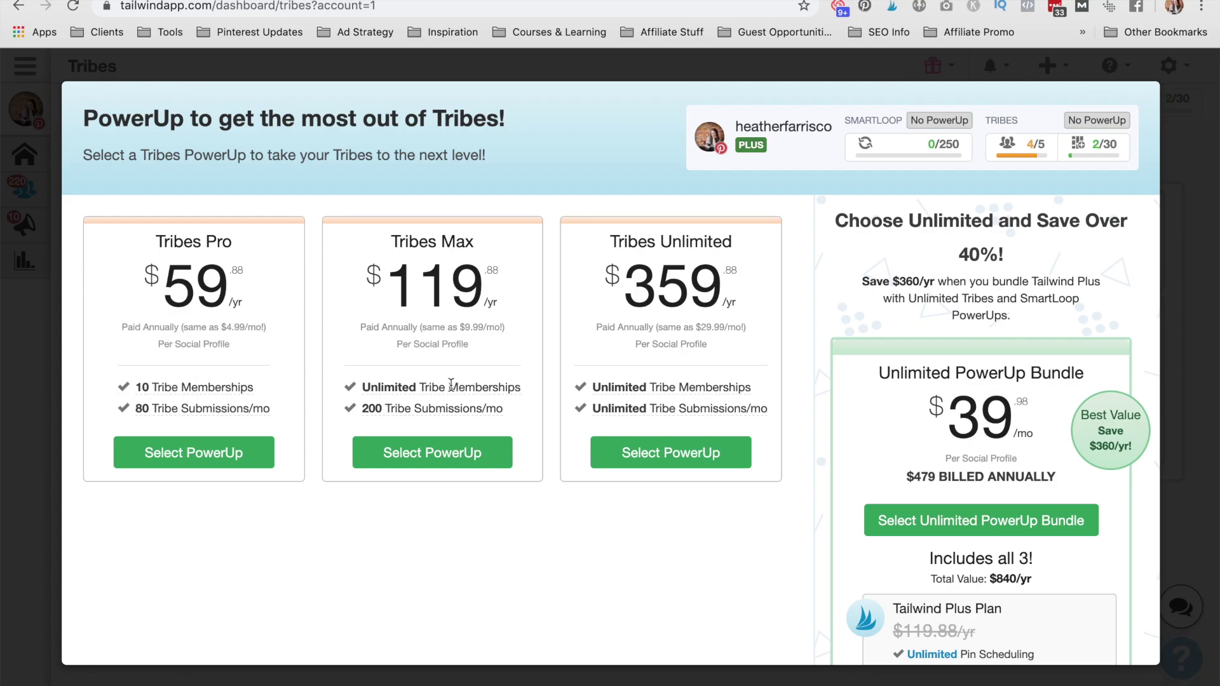
mouse_move(428, 413)
left_click(1204, 101)
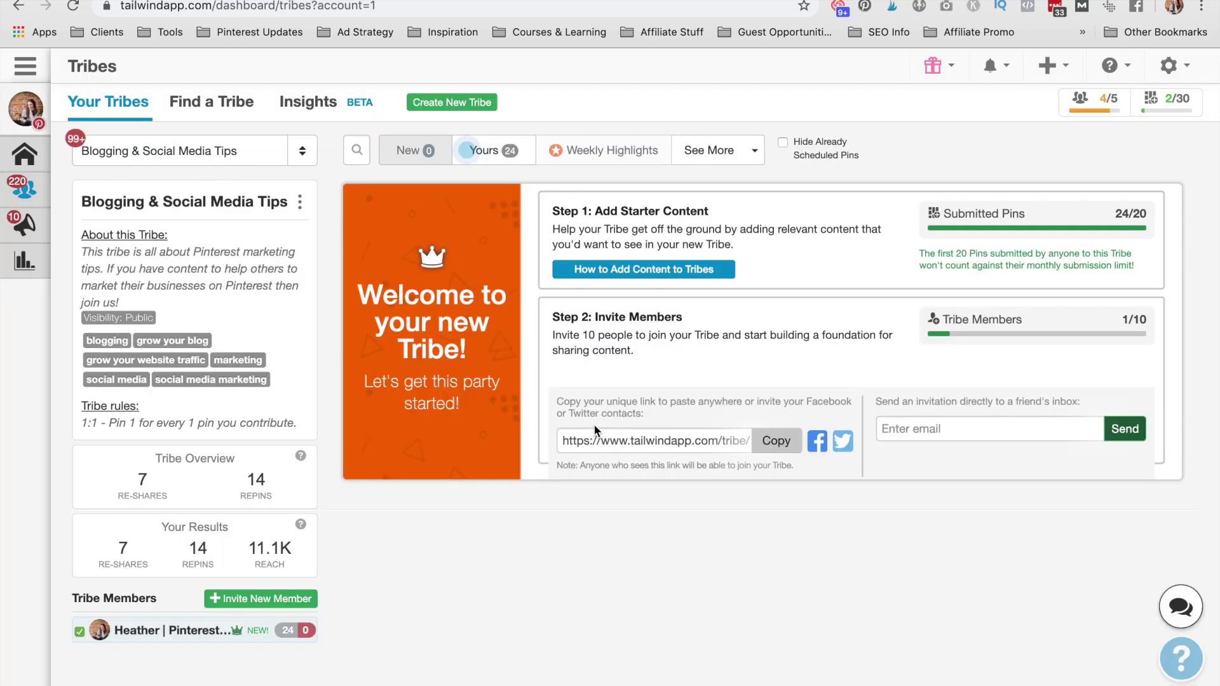
Go to Find a Tribe and search for the Creative Entrepreneurs tribe
left_click(234, 113)
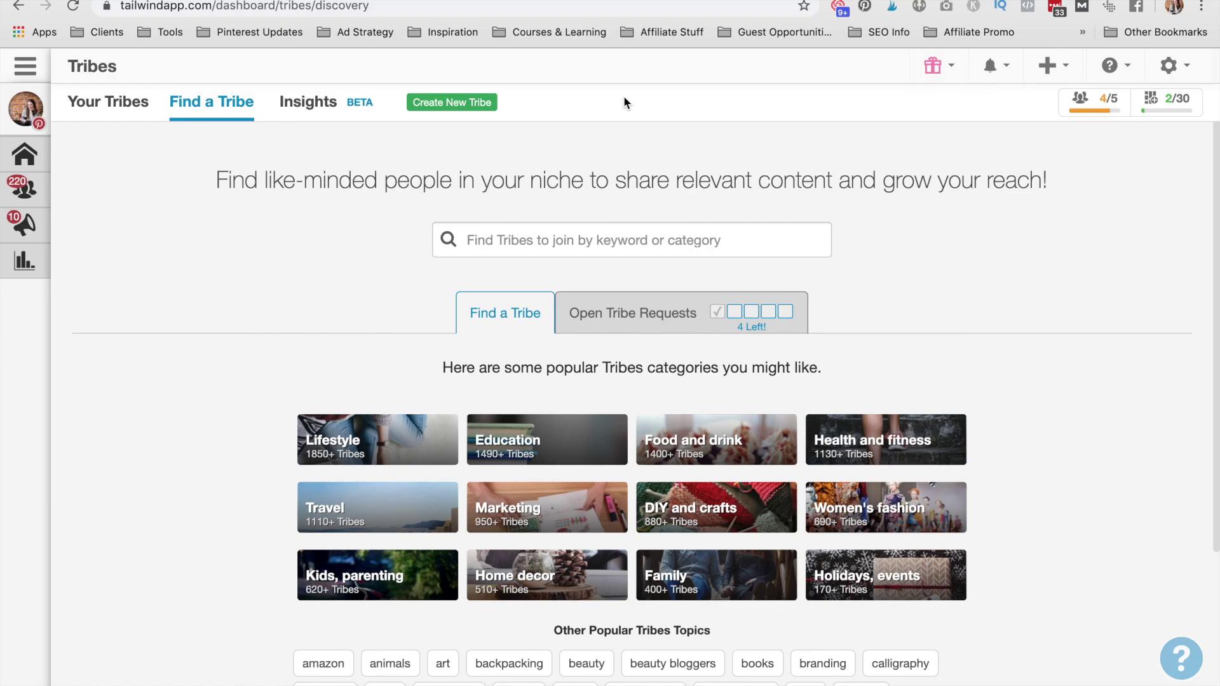
left_click(591, 242)
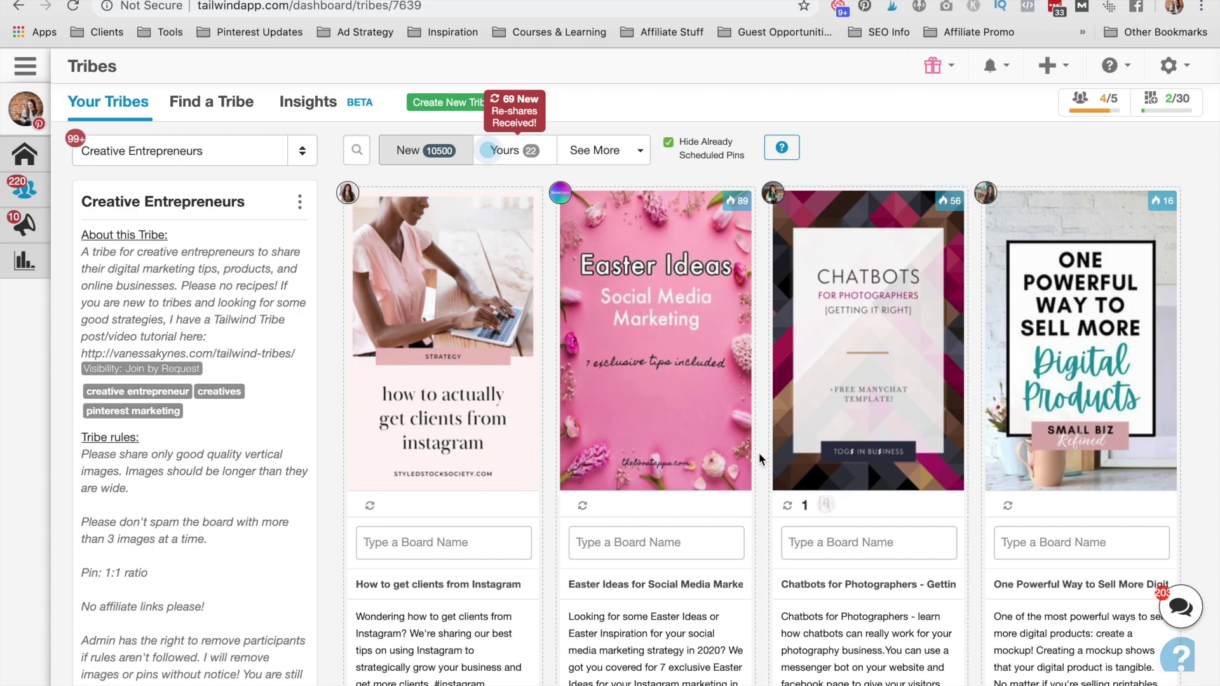
Reveal the Shared, Skipped and All pin filters and browse the tribe feed
mouse_move(826, 385)
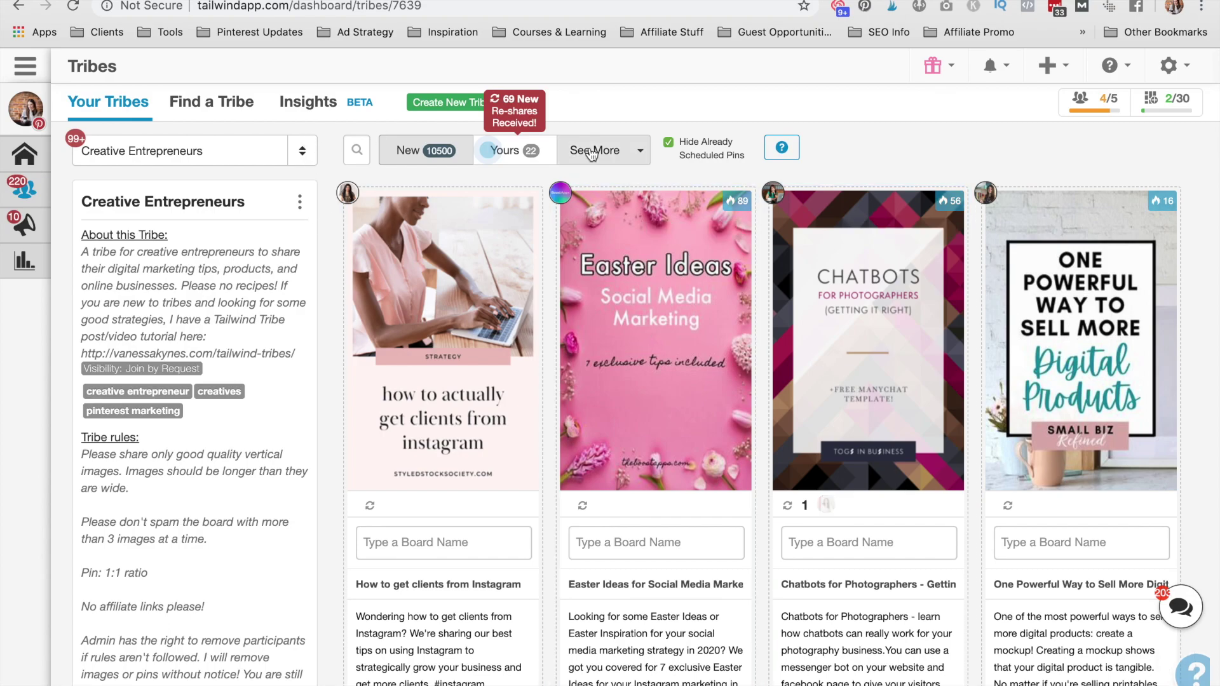
left_click(592, 153)
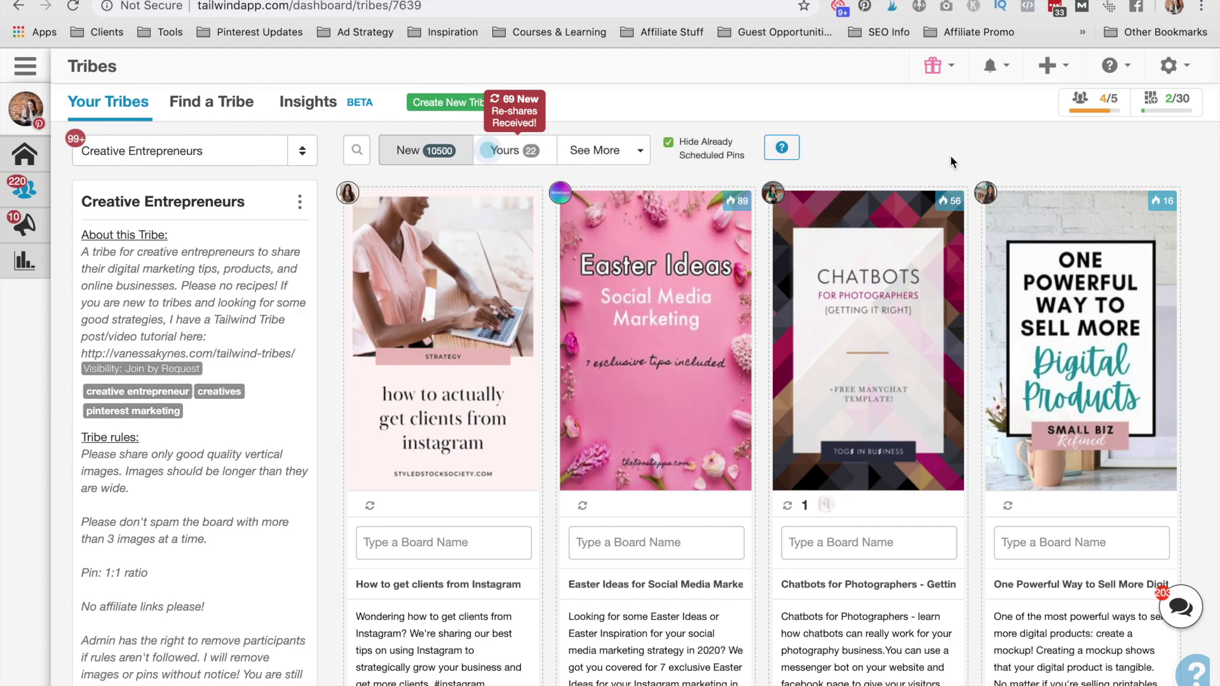
left_click(597, 152)
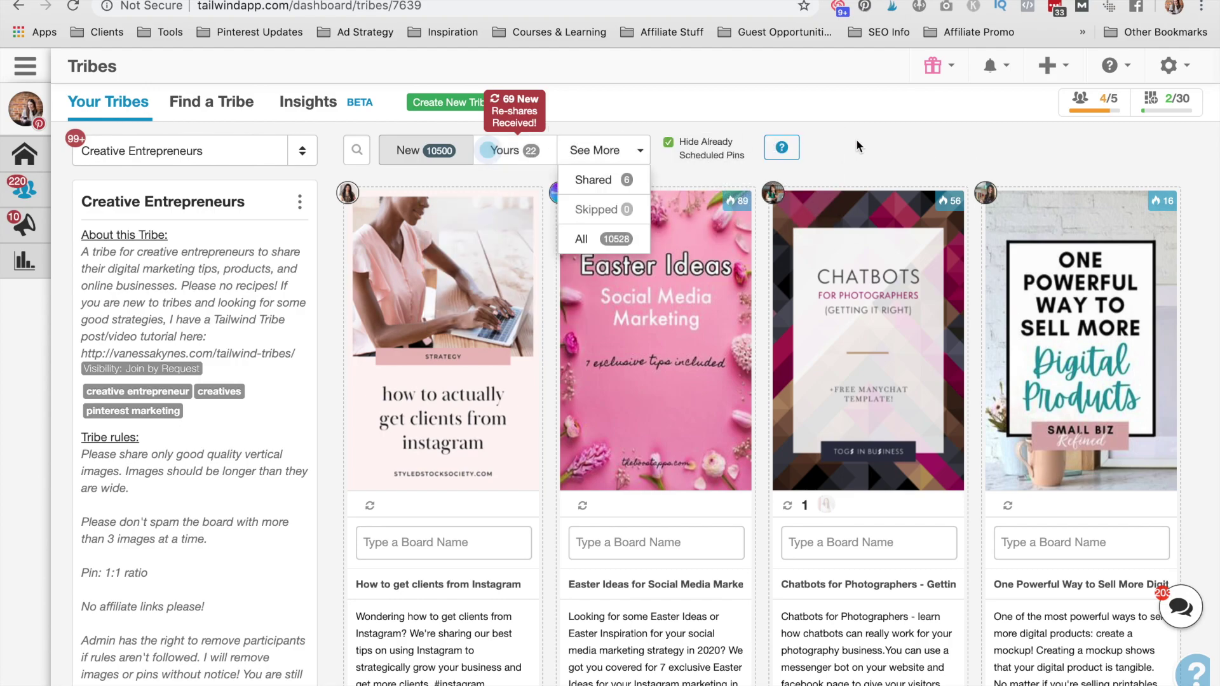
scroll(699, 482, "down", 3)
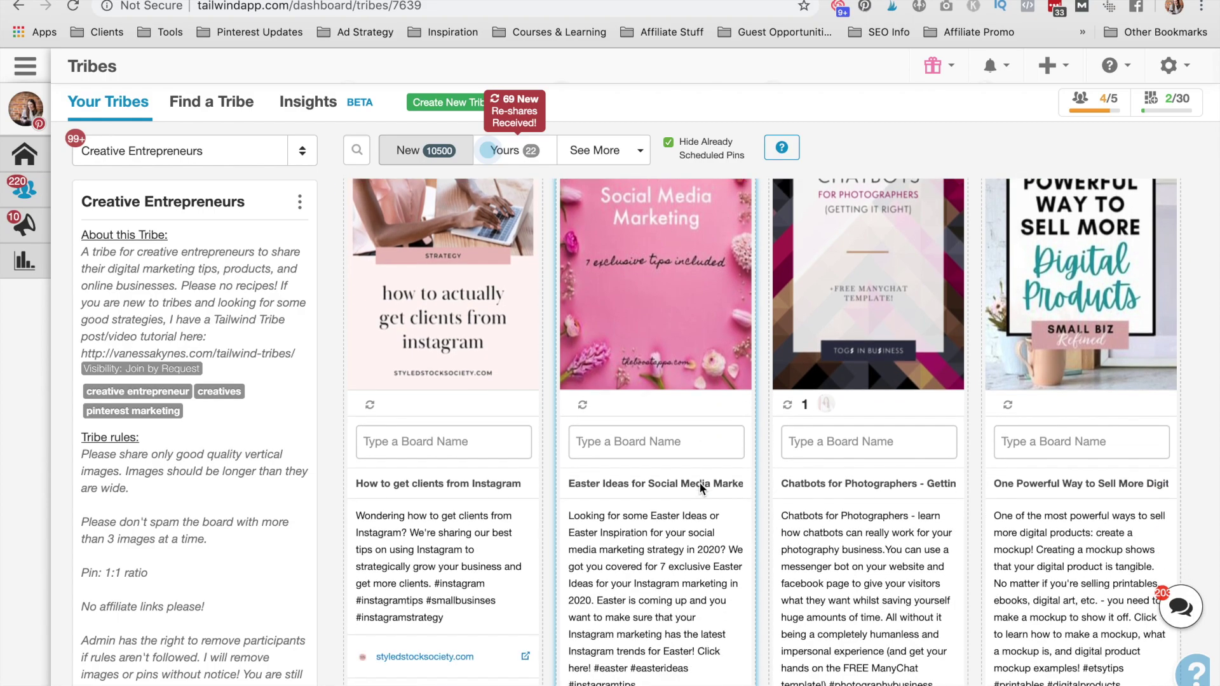
scroll(807, 425, "up", 3)
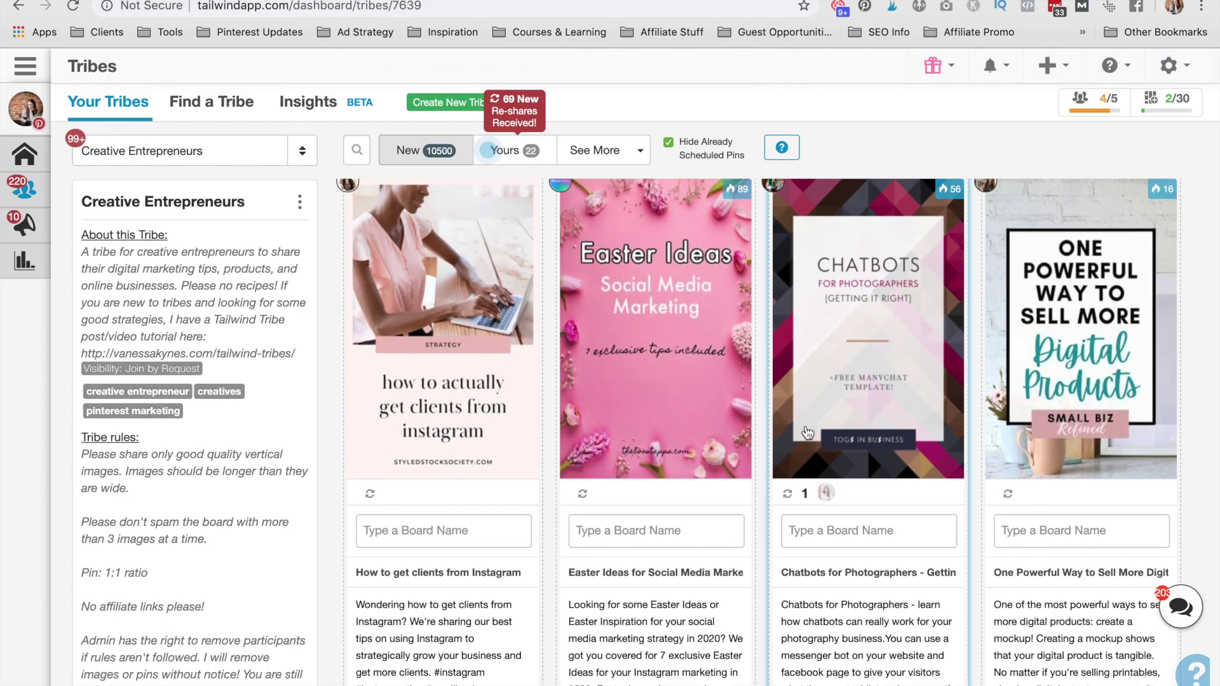
scroll(731, 438, "down", 2)
Queue the Easter Ideas pin to Social Media Tips, SEO Tips to Pinterest Marketing, another to Small Business Tips
left_click(655, 452)
type("socil")
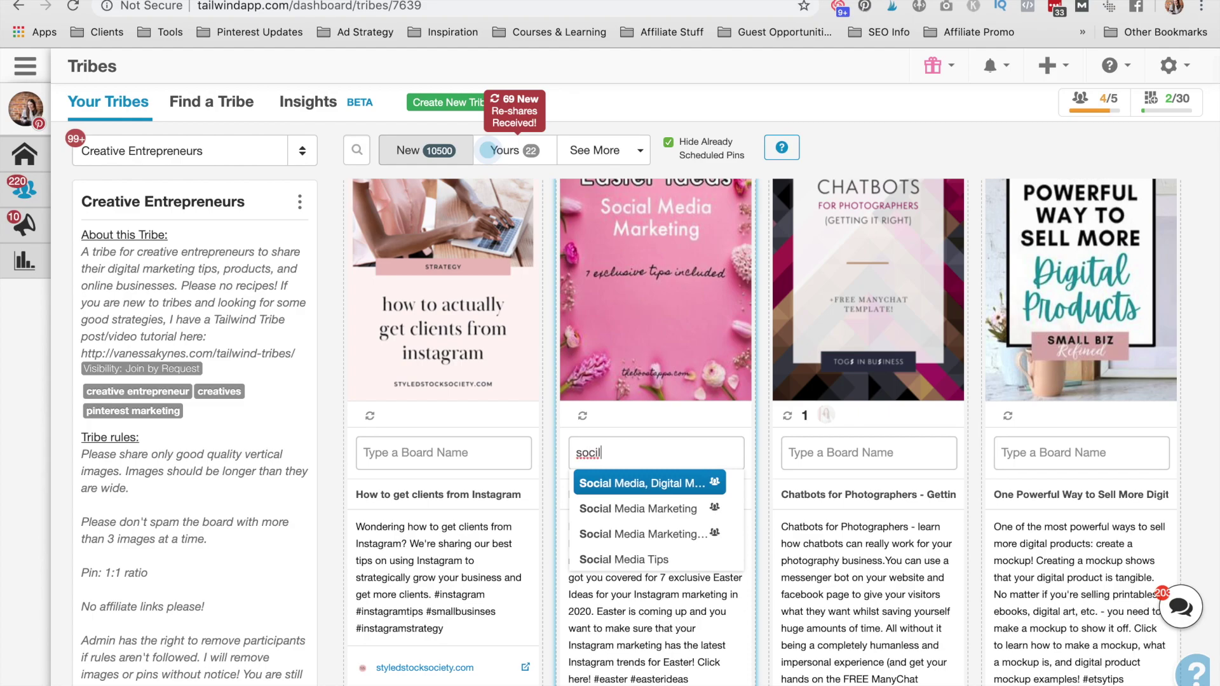
left_click(690, 559)
scroll(698, 448, "down", 4)
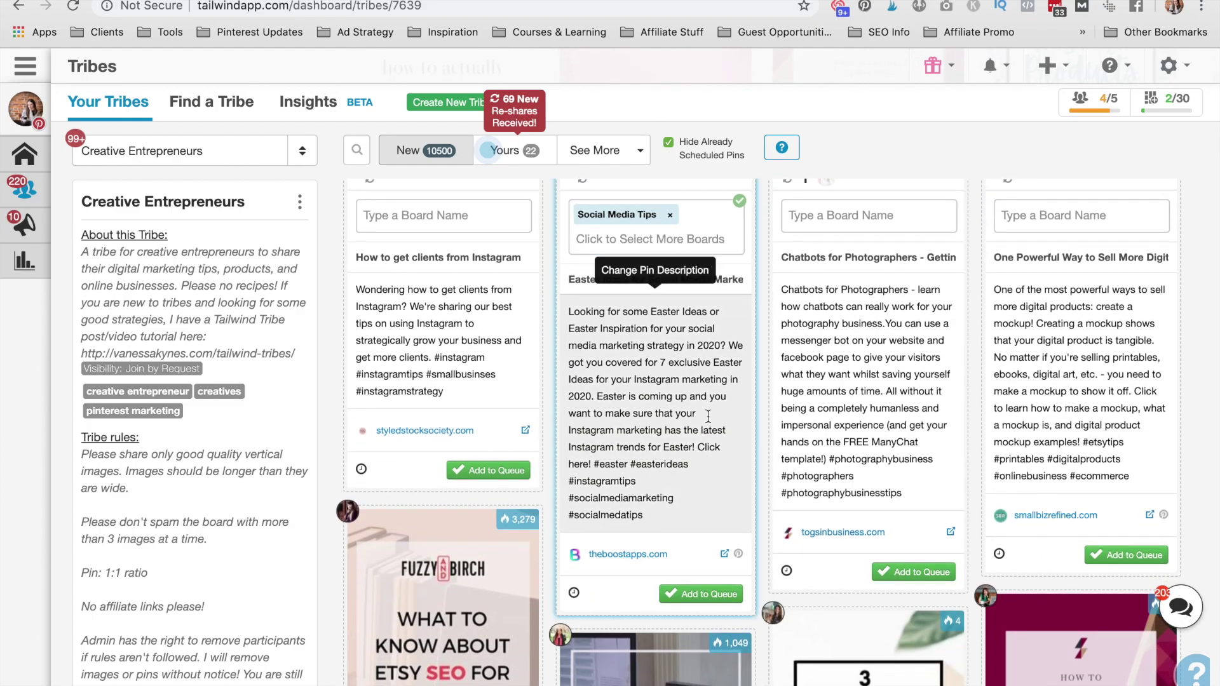
left_click(709, 595)
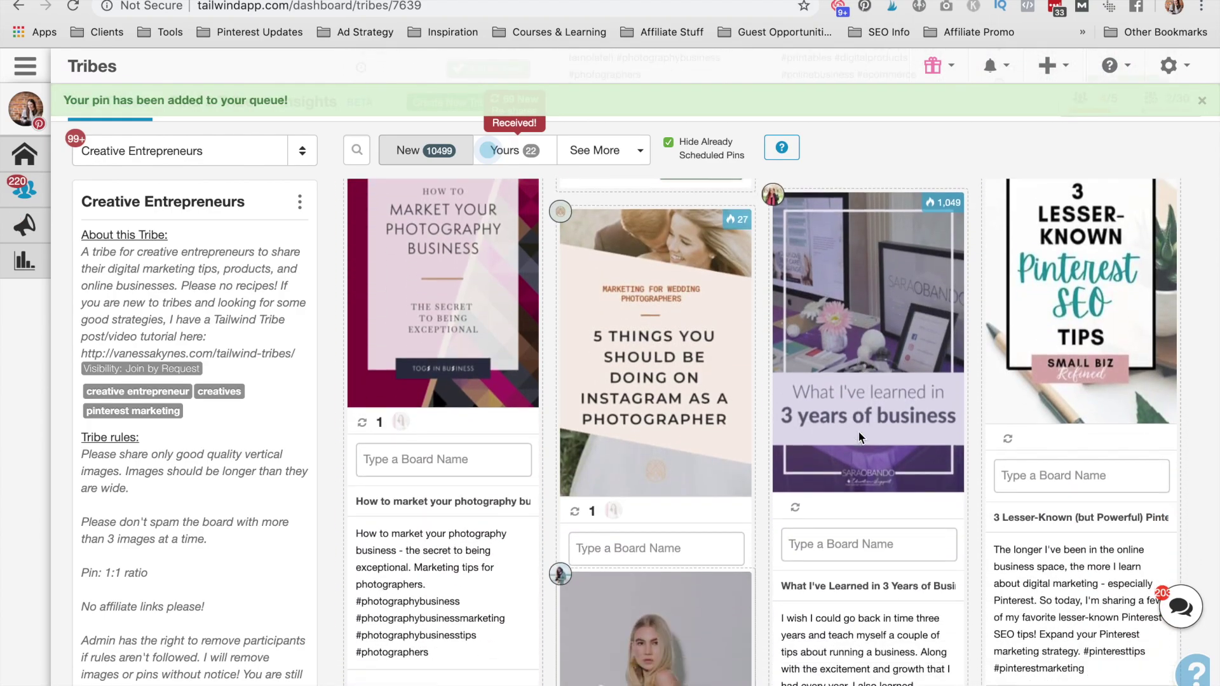
left_click(1080, 475)
type("pinte")
key("Return")
left_click(1122, 572)
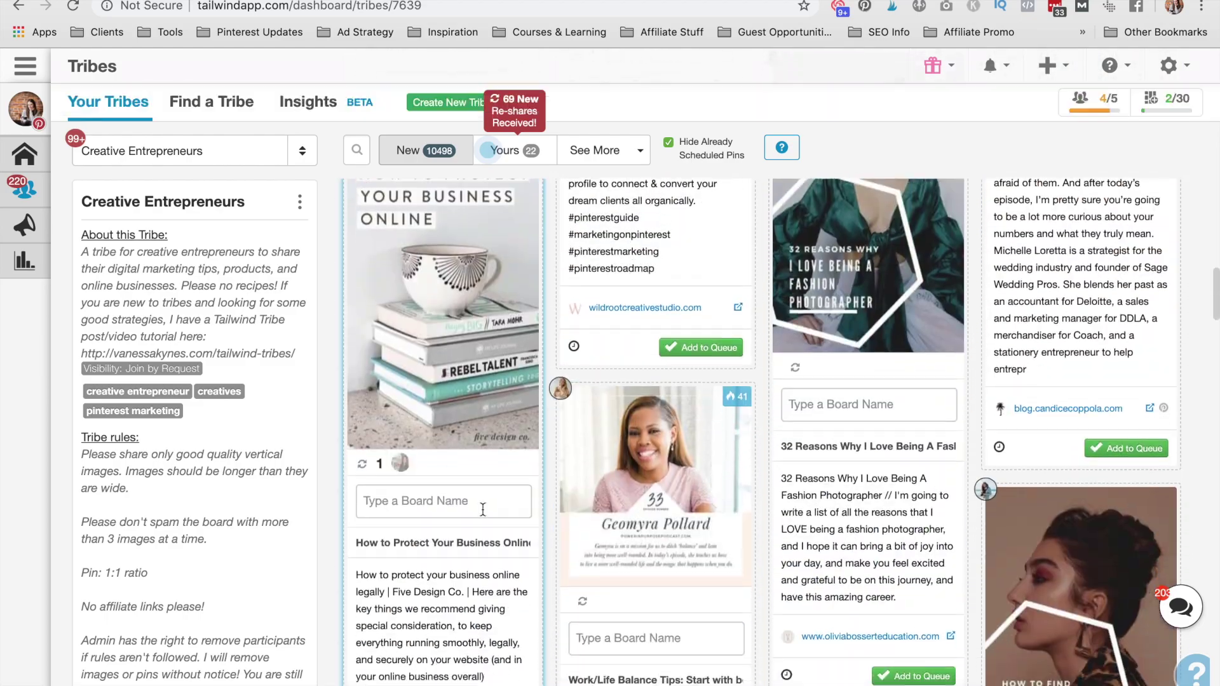
left_click(485, 578)
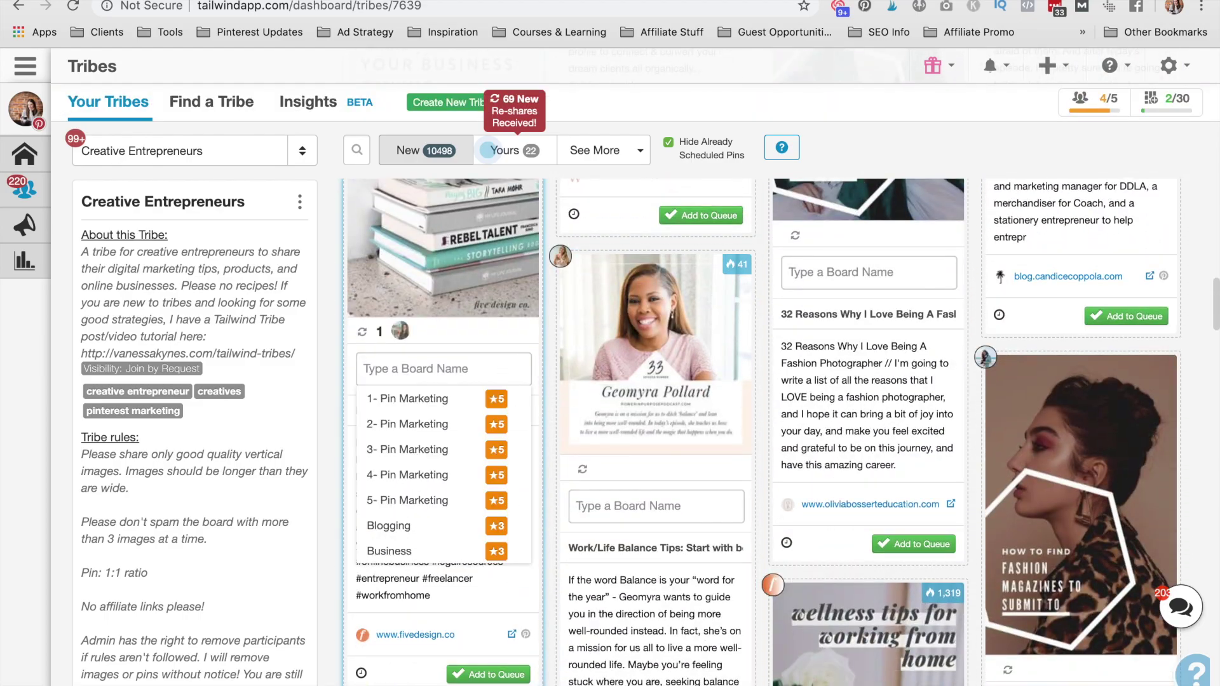
left_click(477, 681)
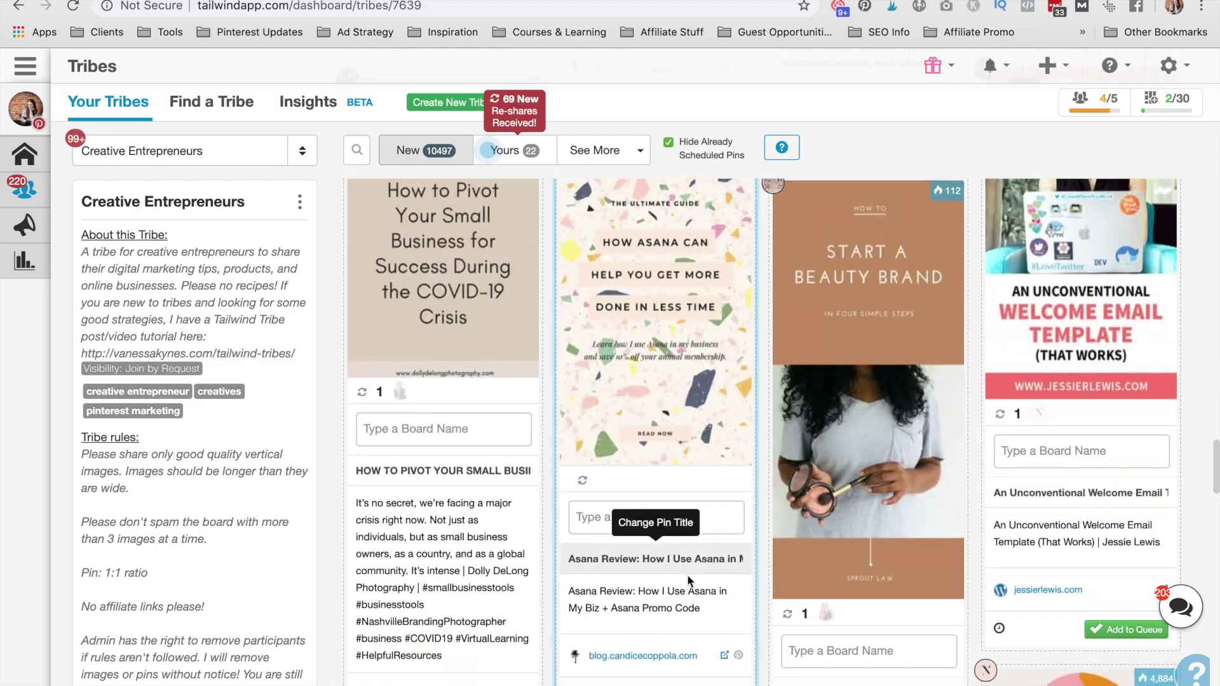
Queue the welcome email pin to Email Marketing and assign the online business pin to Online Business Tips
scroll(689, 580, "down", 1)
left_click(1080, 416)
type("email")
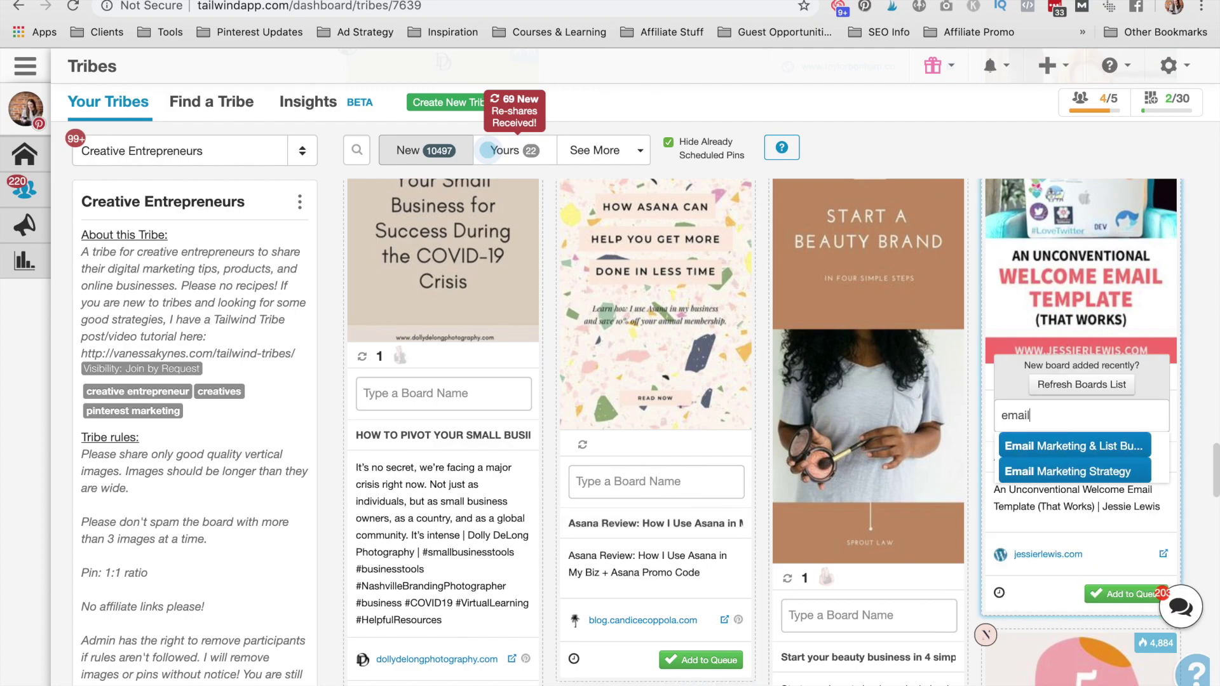
key("Return")
left_click(1104, 616)
scroll(972, 362, "down", 10)
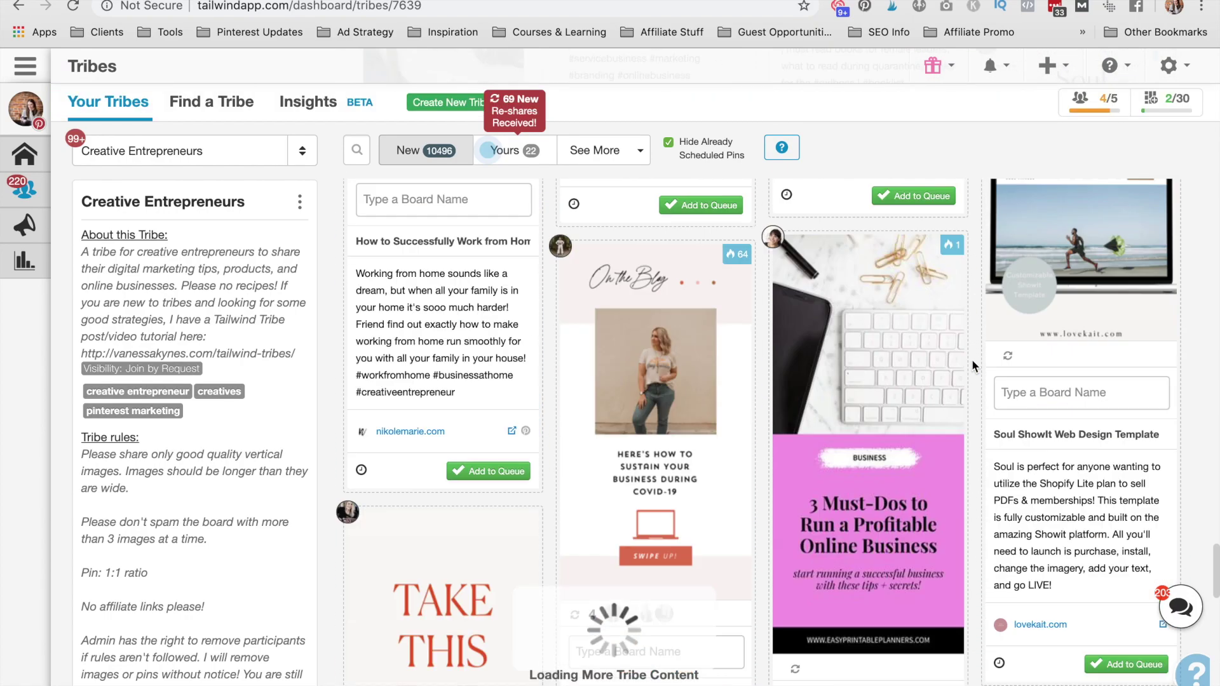
scroll(971, 359, "down", 5)
left_click(915, 343)
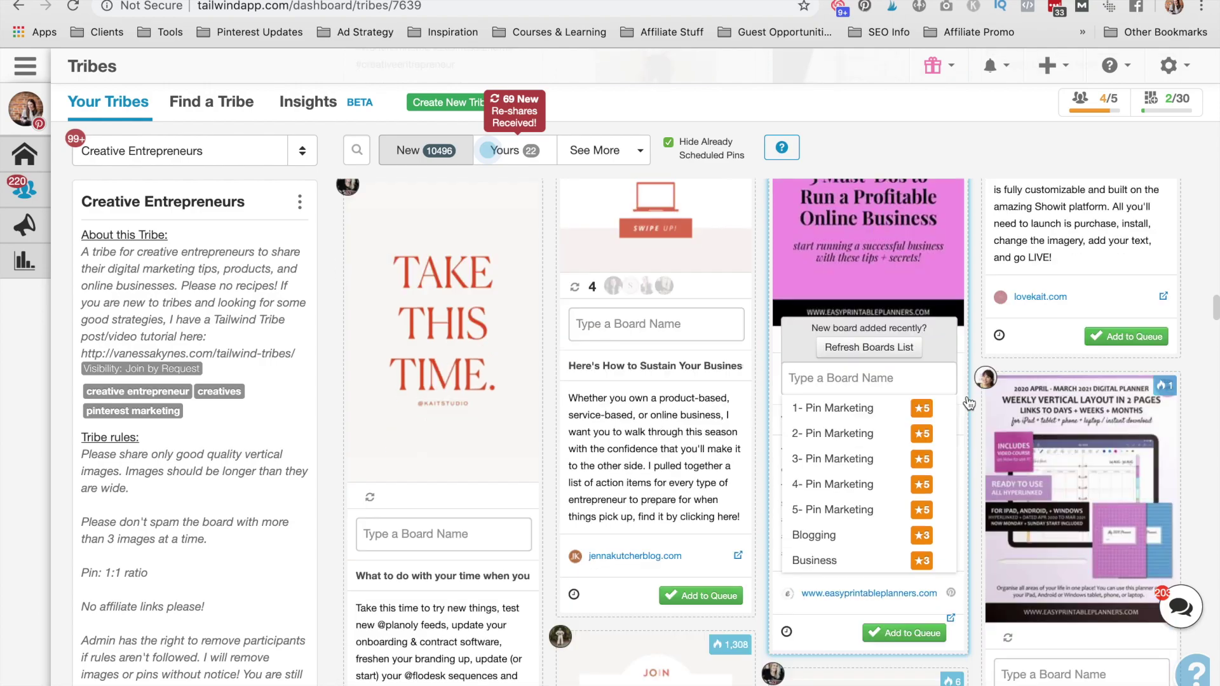
type("online")
left_click(924, 398)
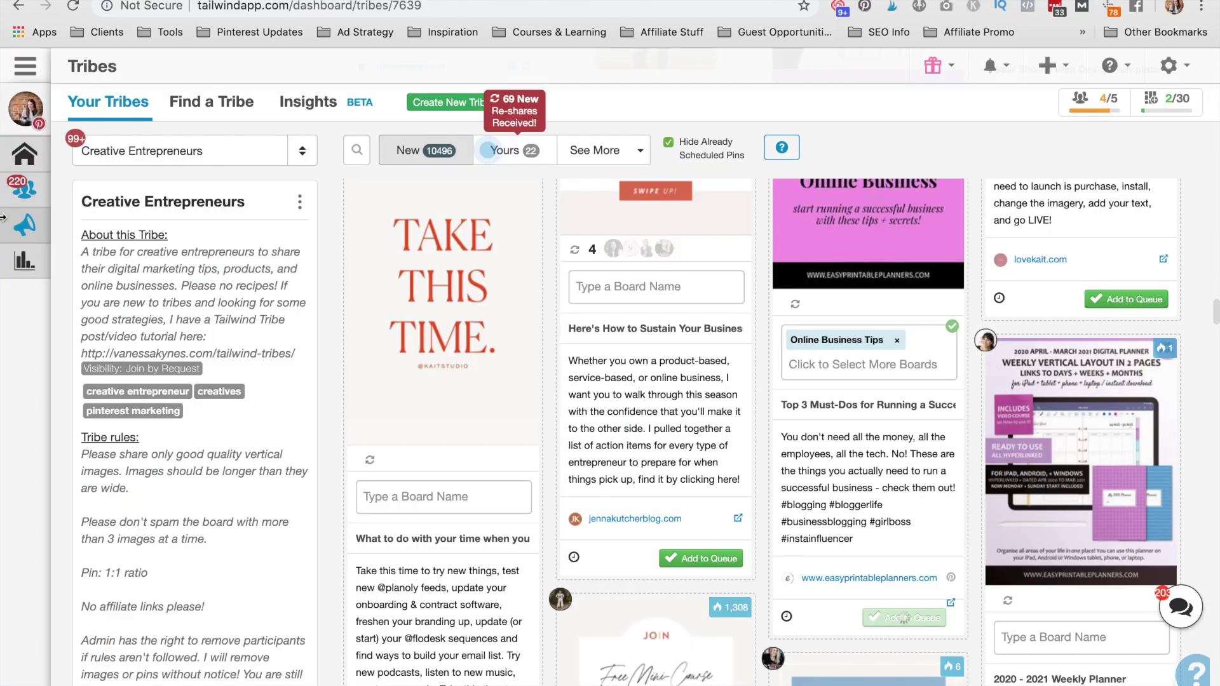
Review the 11 scheduled pins in Publisher's queue, then return to the Tribes page
left_click(22, 226)
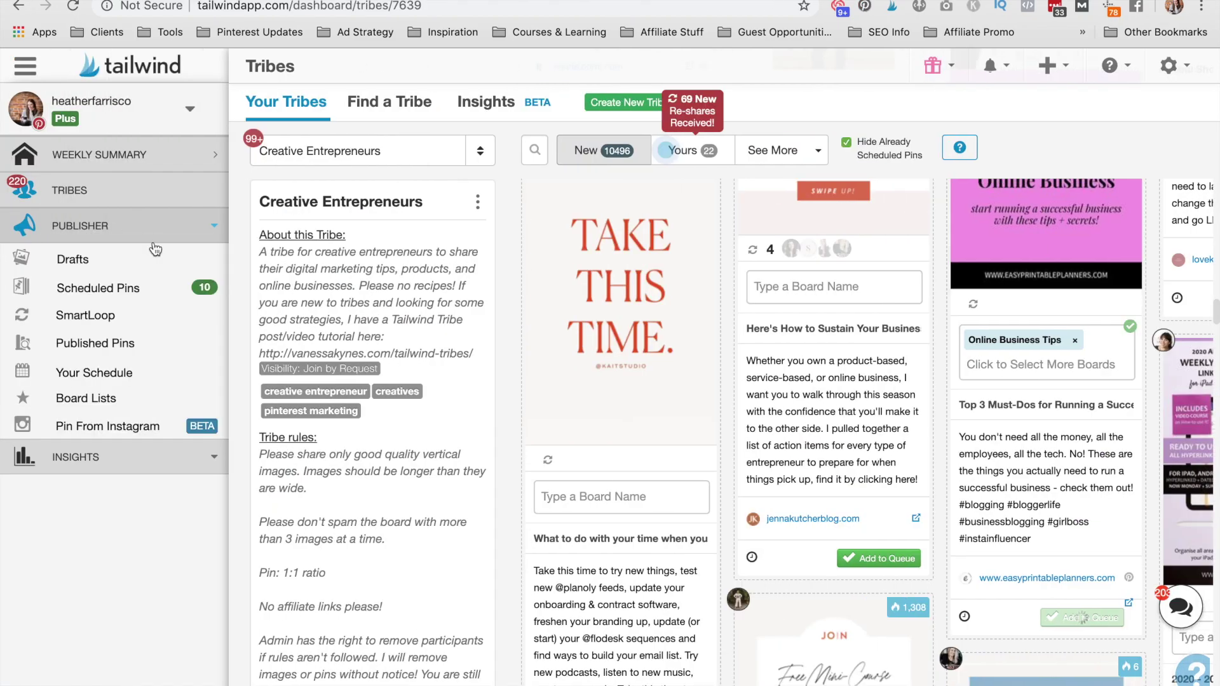
left_click(155, 283)
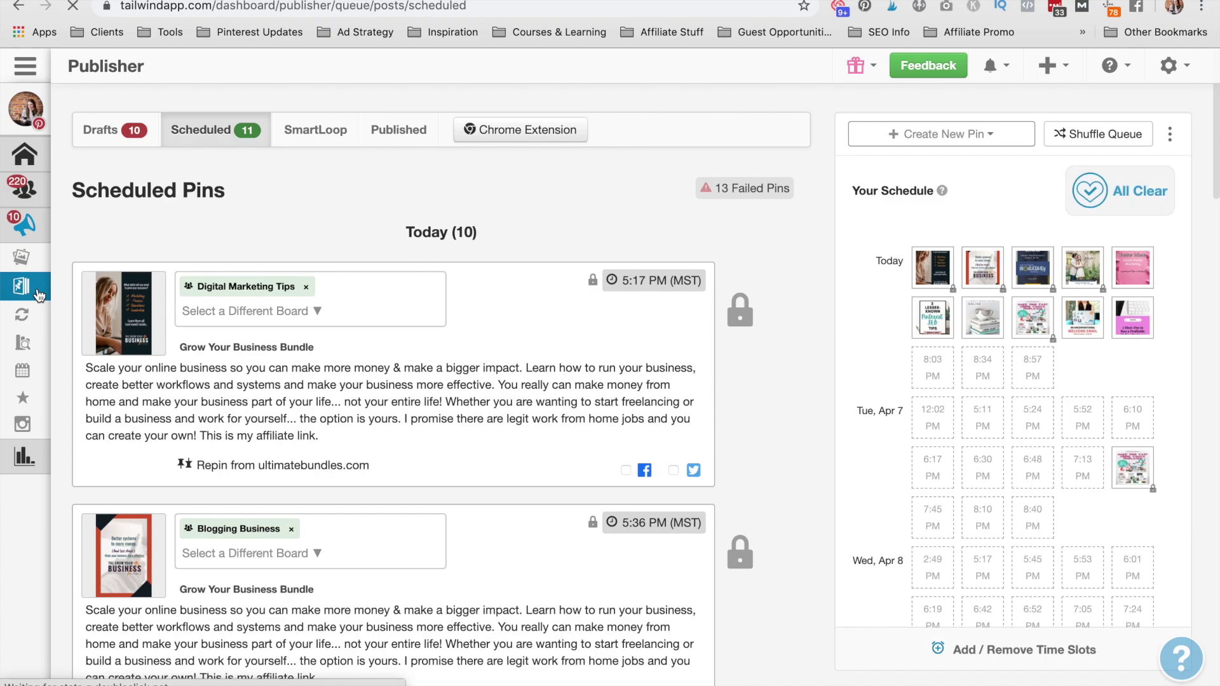
mouse_move(1119, 281)
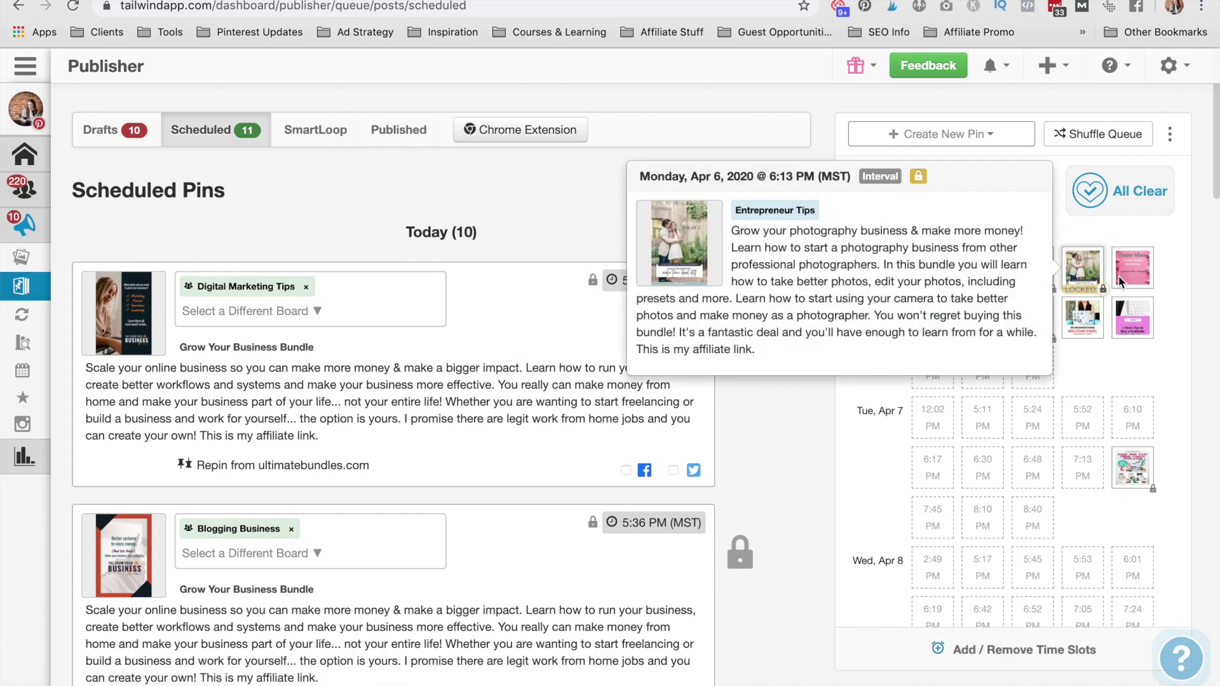
scroll(858, 355, "down", 15)
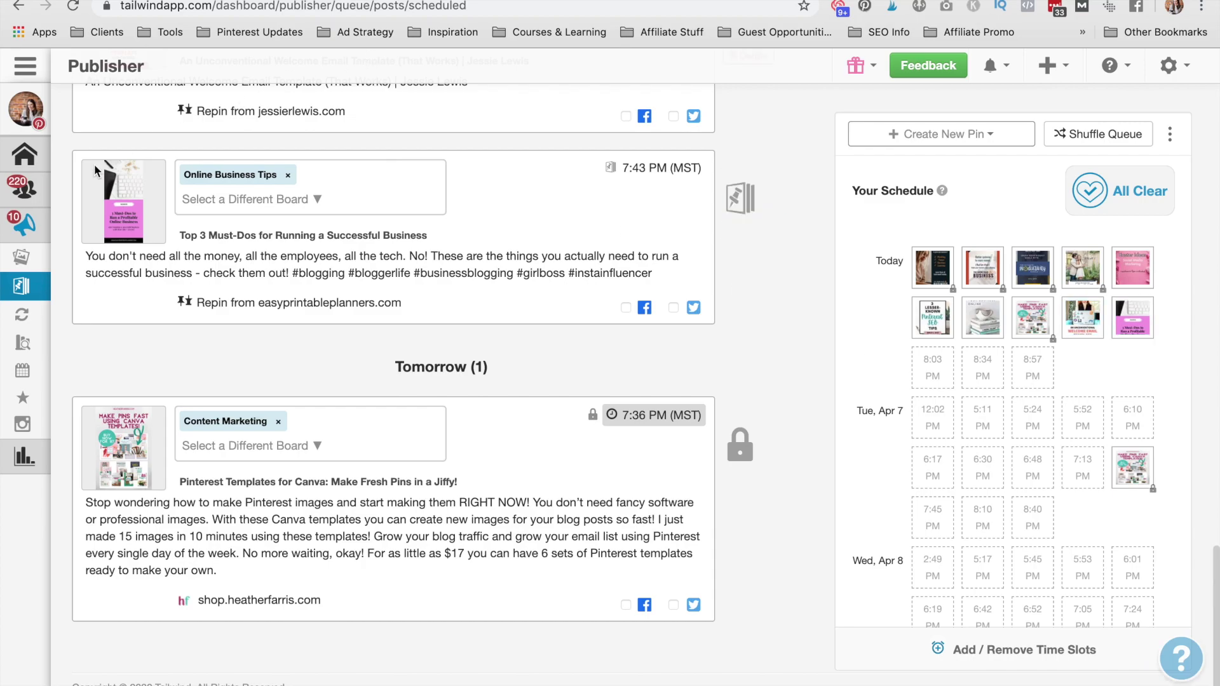
left_click(26, 191)
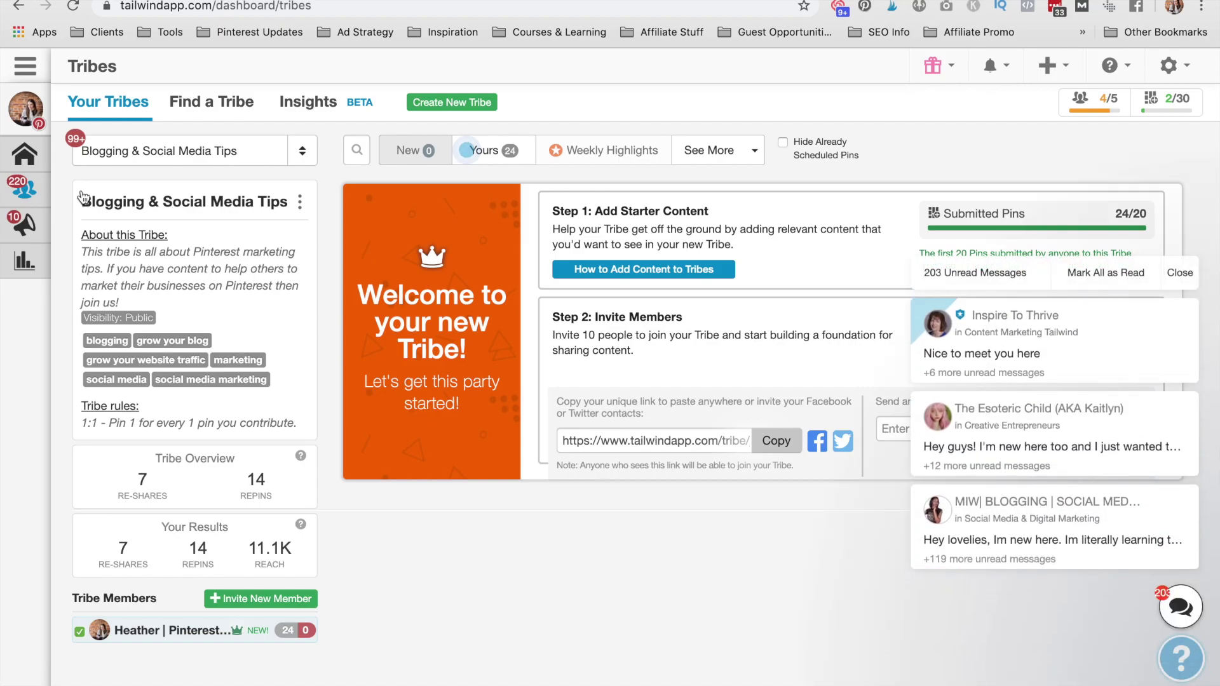
Glance at Google Analytics, then open Tribes Insights in Tailwind
left_click(371, 1)
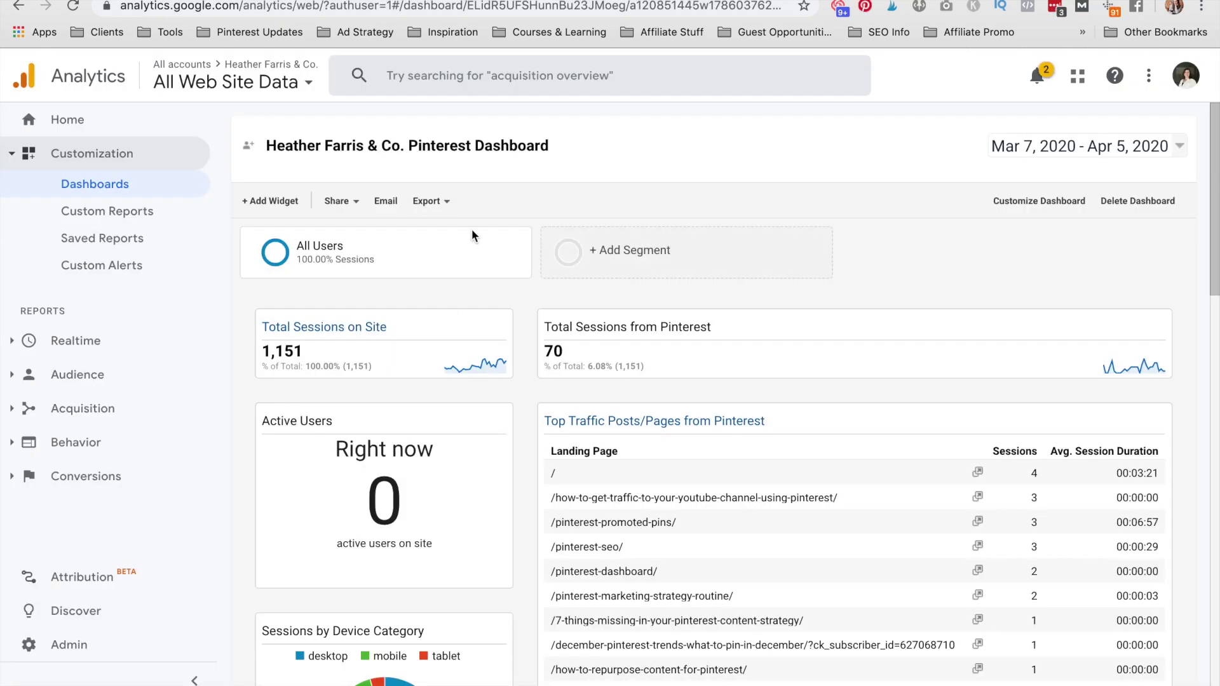
left_click(175, 2)
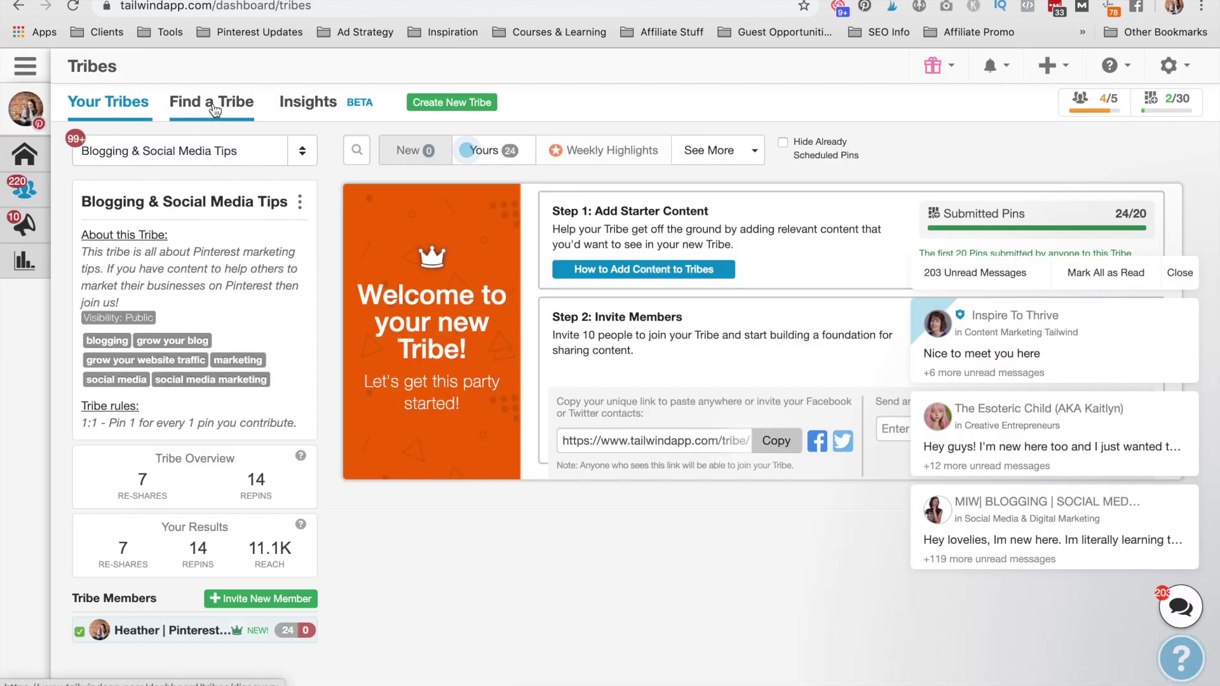
left_click(304, 108)
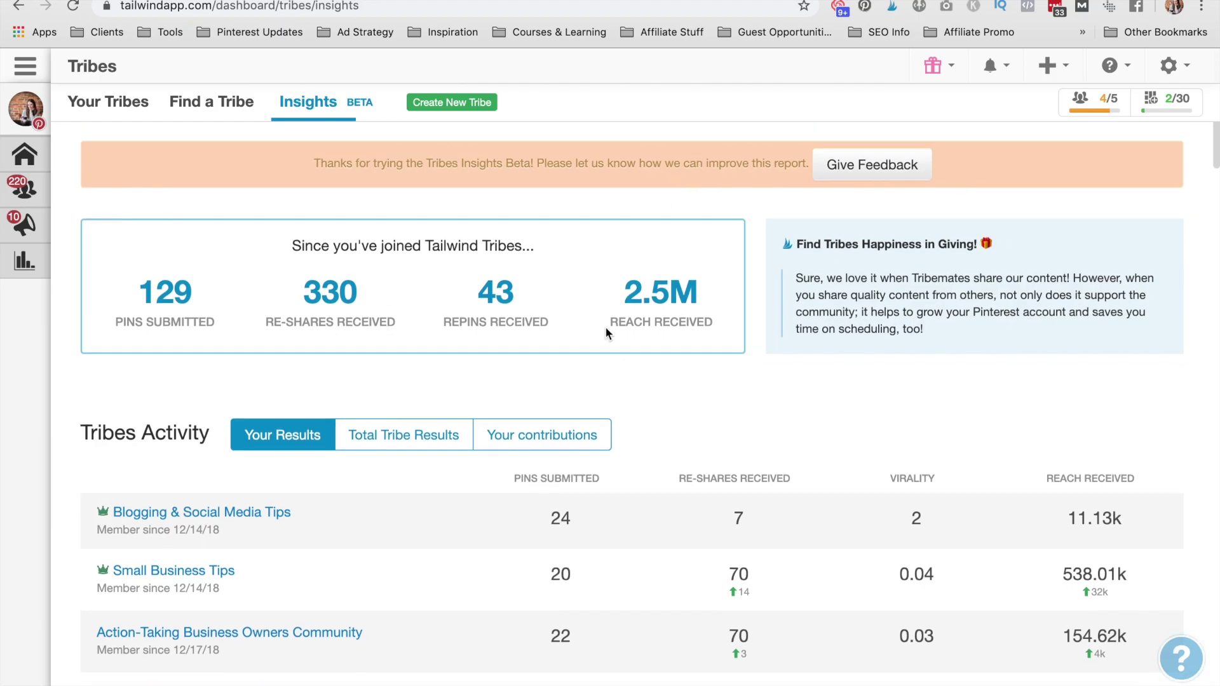
scroll(604, 326, "down", 1)
scroll(605, 326, "up", 1)
Highlight the pins submitted, 43 repins received and 2.5M reach received figures in Your Results
left_click_drag(132, 294, 523, 294)
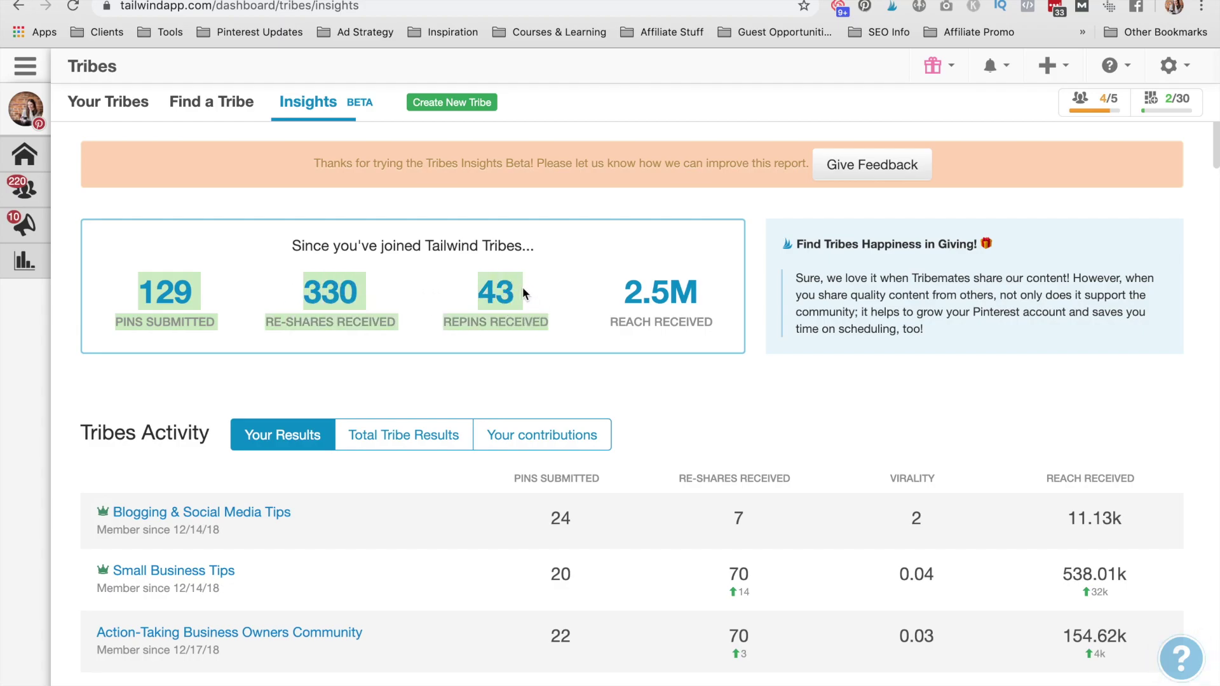
left_click(522, 294)
double_click(522, 293)
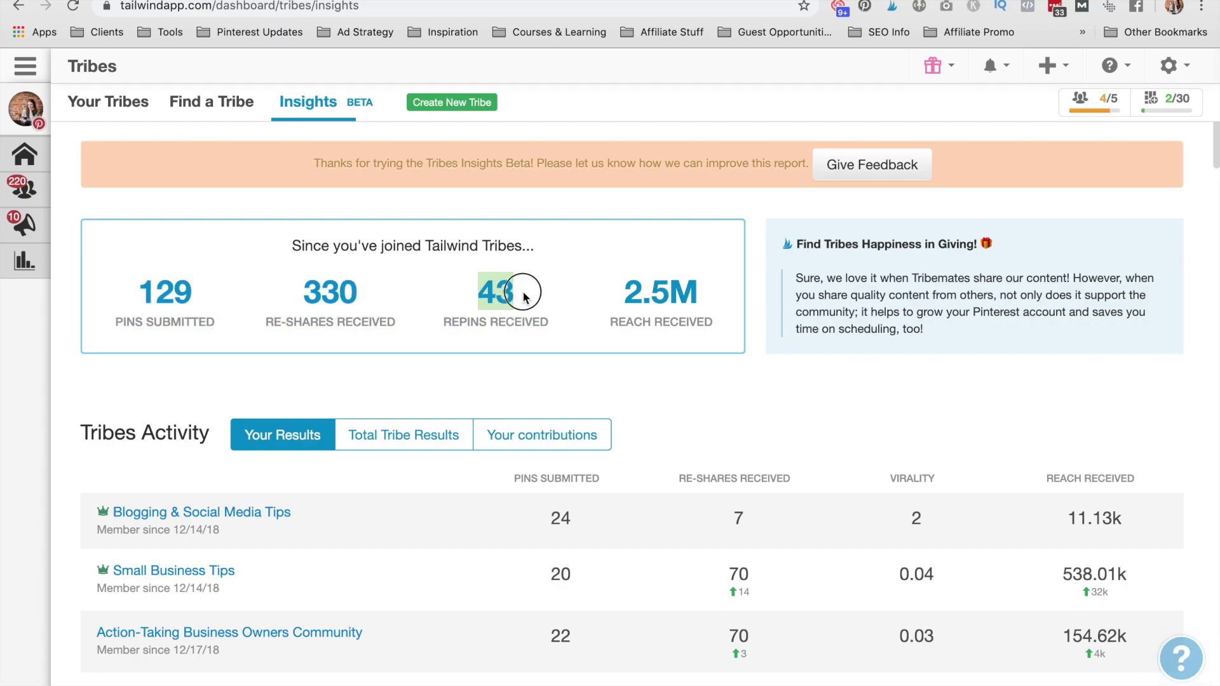
left_click(334, 310)
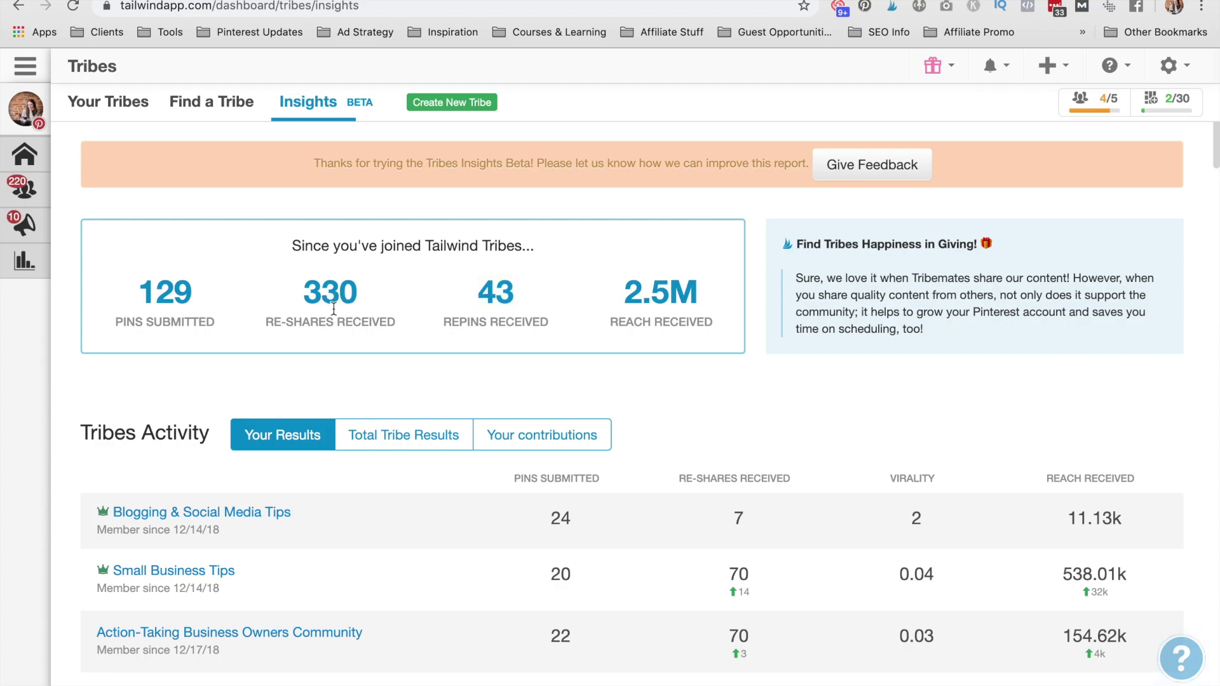
double_click(665, 292)
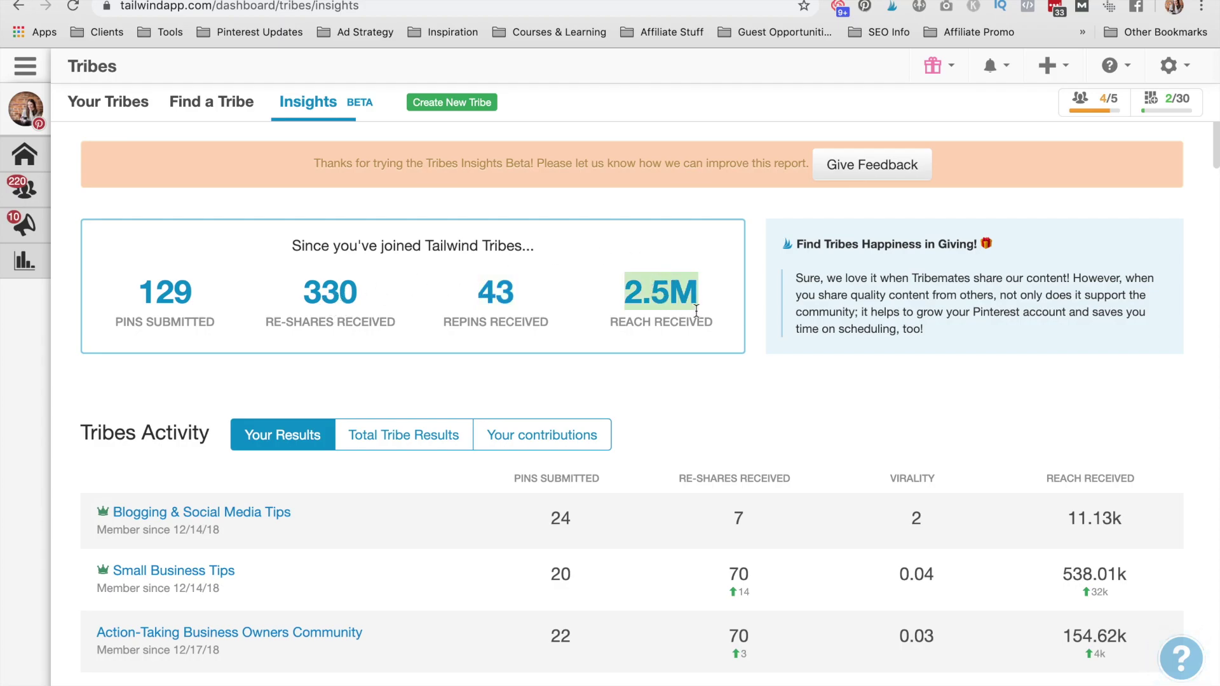
left_click(721, 295)
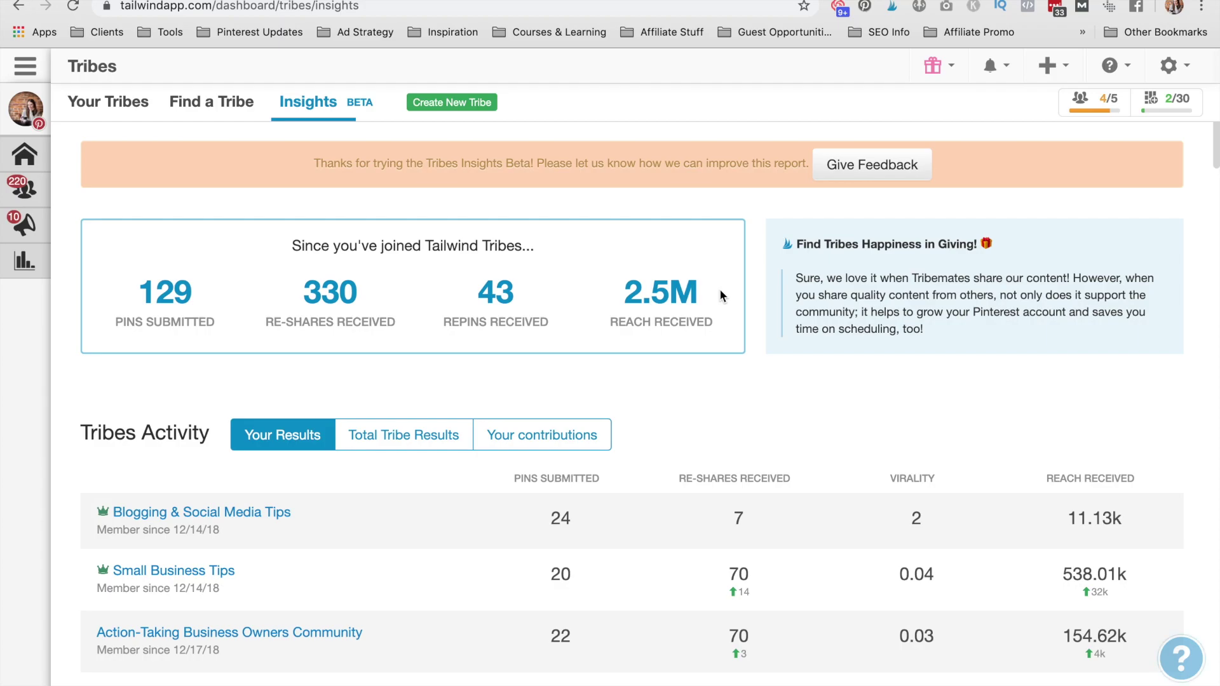
scroll(720, 292, "down", 5)
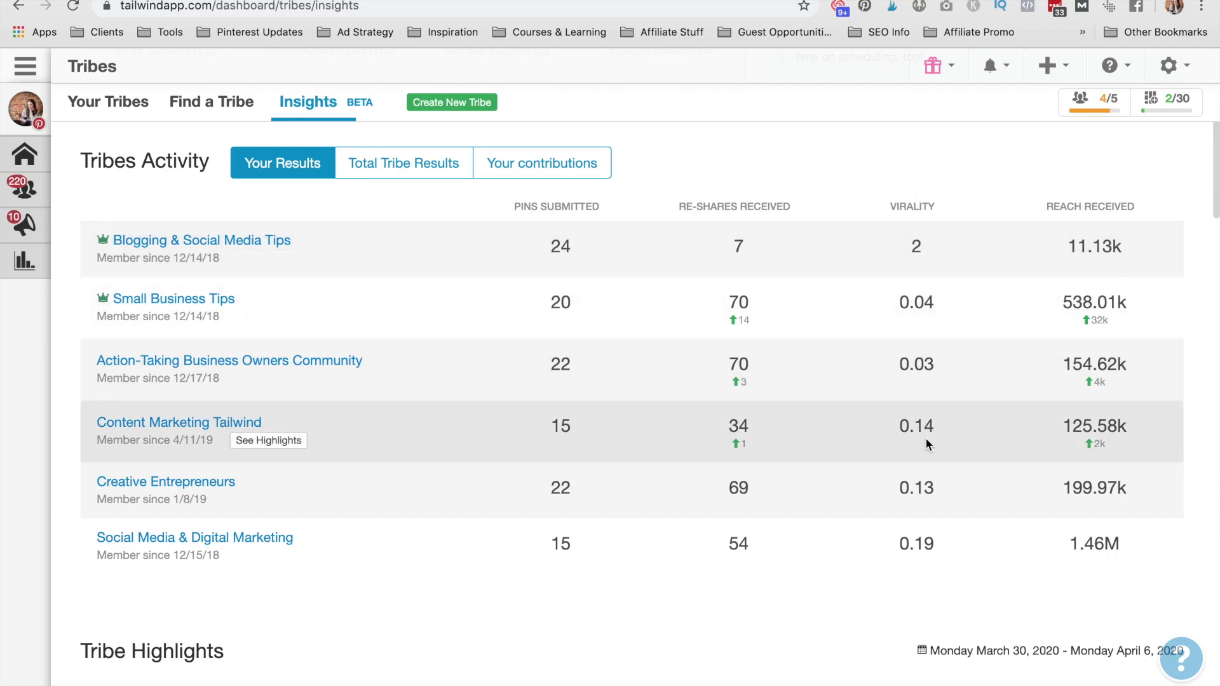
mouse_move(1099, 209)
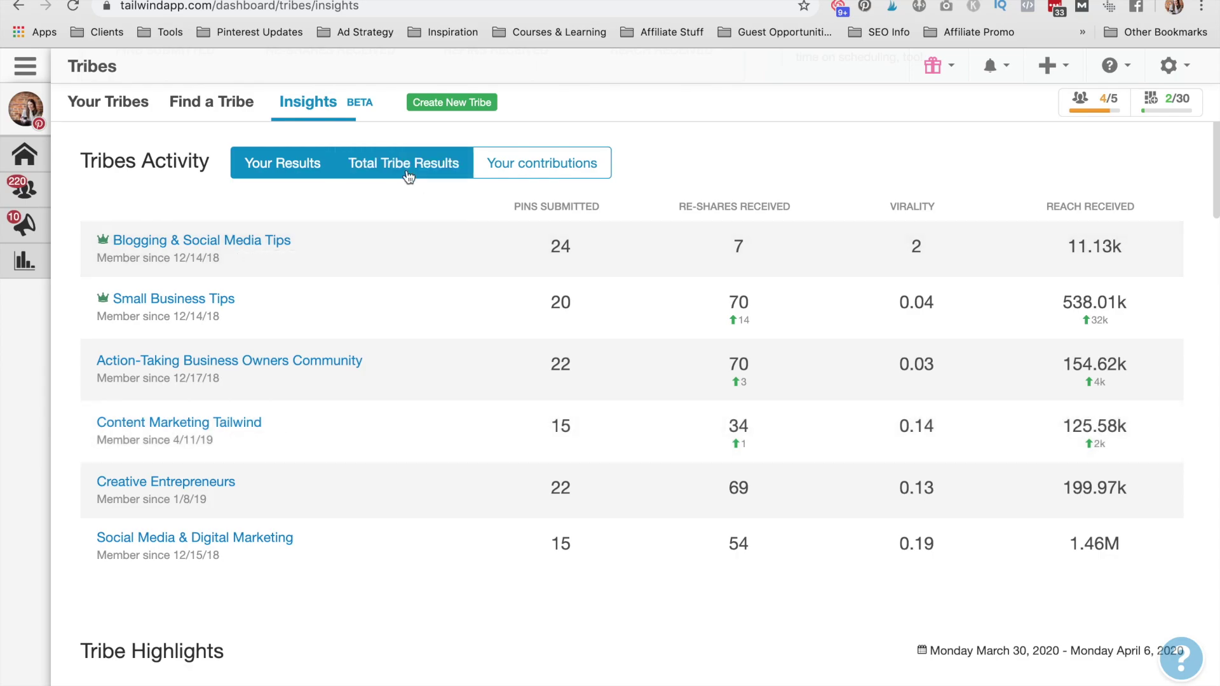
Show Total Tribe Results and highlight Action-Taking Business Owners Community's 592.97M total reach
left_click(407, 176)
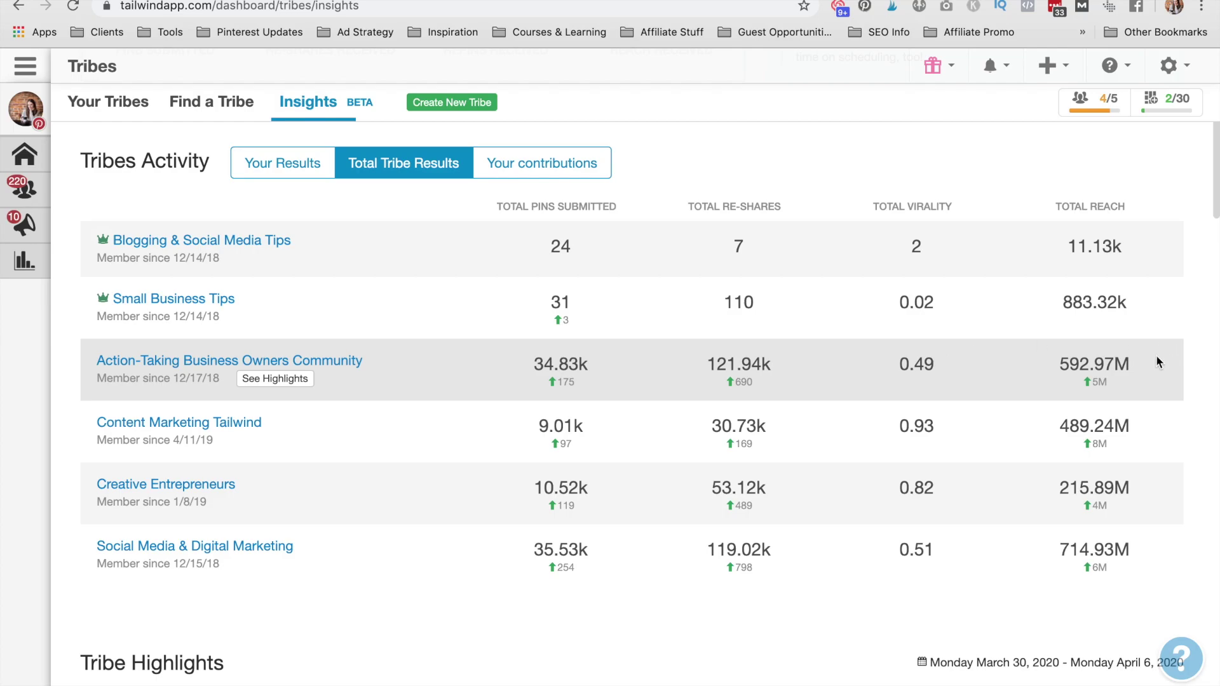
left_click_drag(1059, 366, 1146, 365)
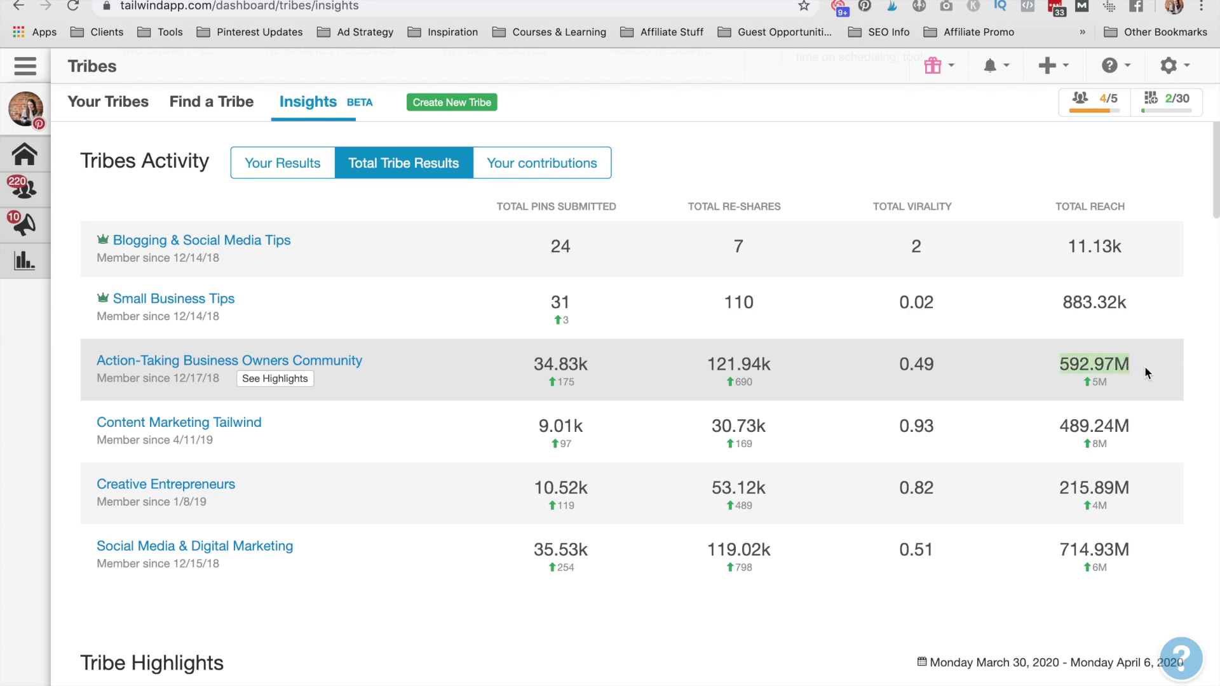
left_click(1052, 366)
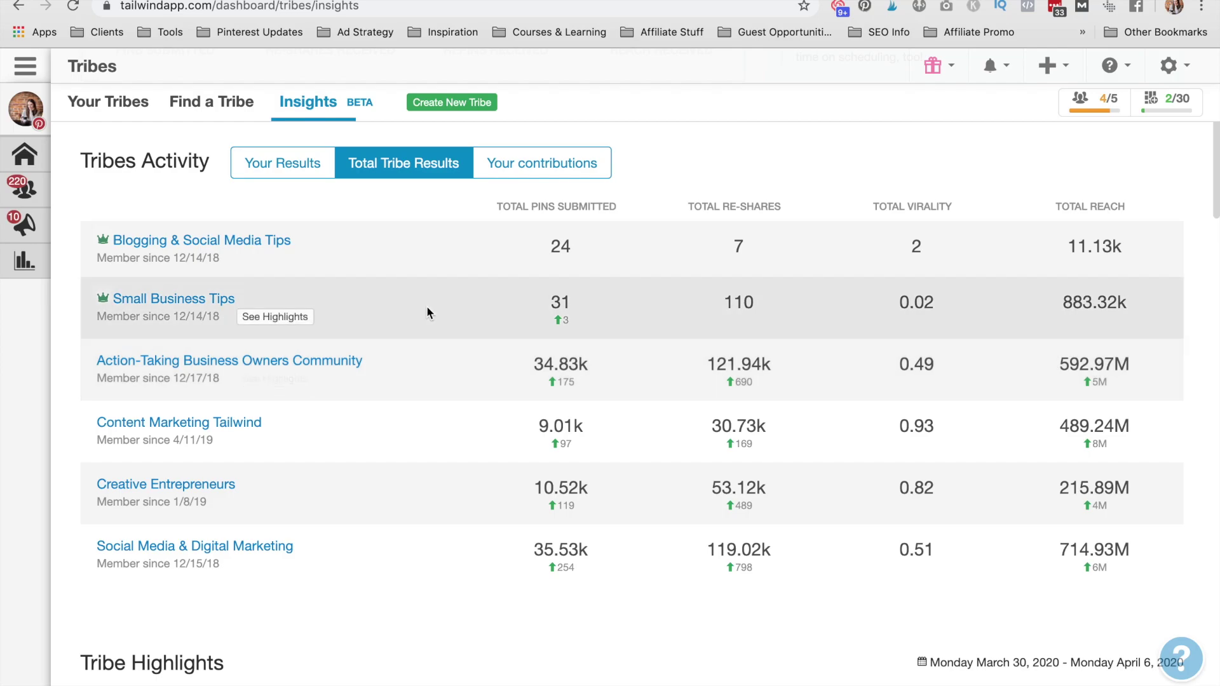
Show Your contributions and highlight Action-Taking's 15 re-shared, 51.36 virality and 4.71k reach given
left_click(535, 166)
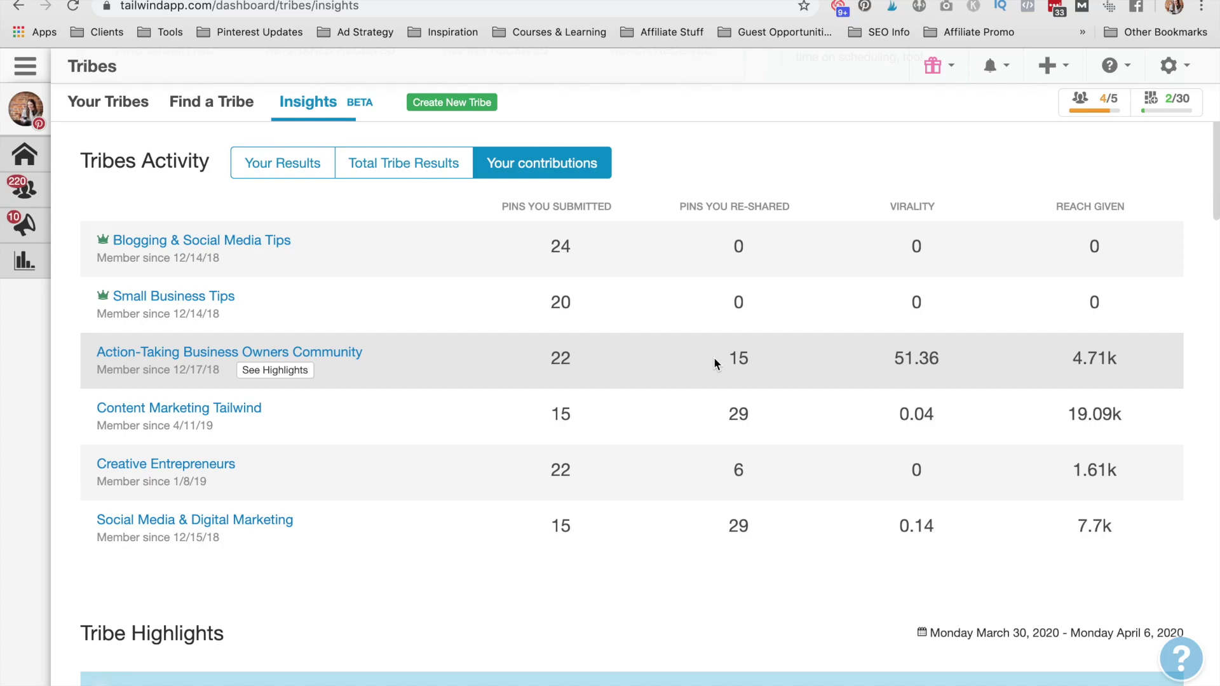
left_click_drag(730, 359, 751, 363)
left_click_drag(891, 357, 948, 362)
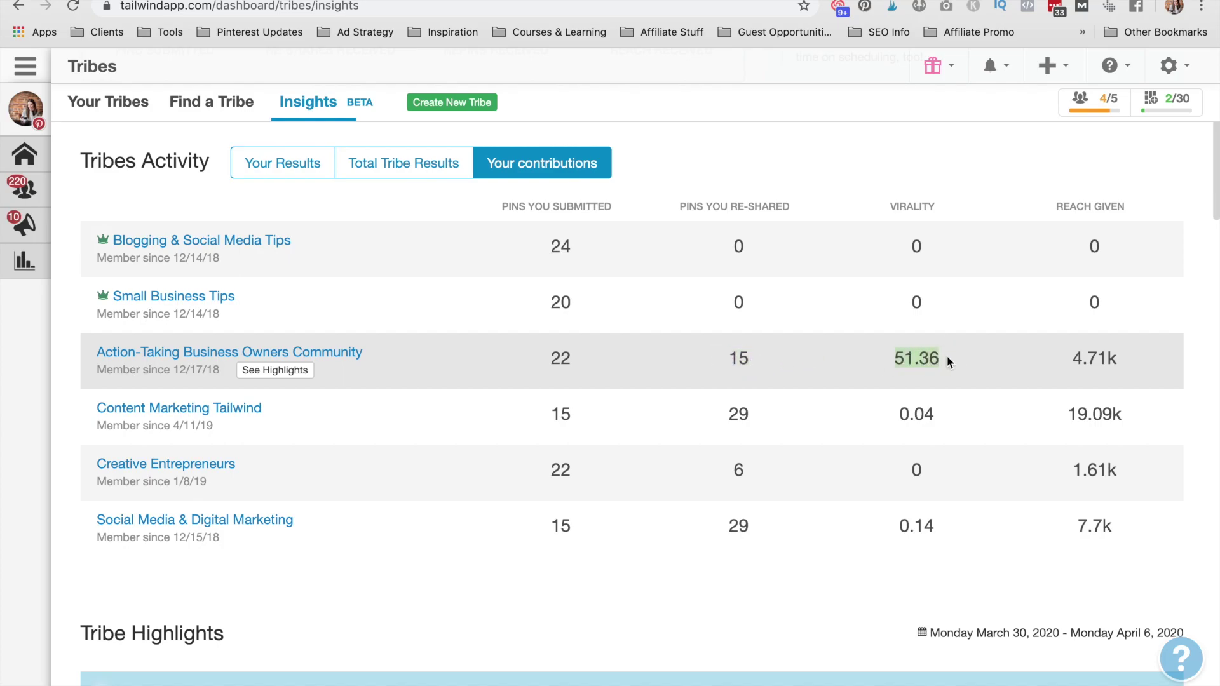
left_click_drag(1073, 359, 1150, 369)
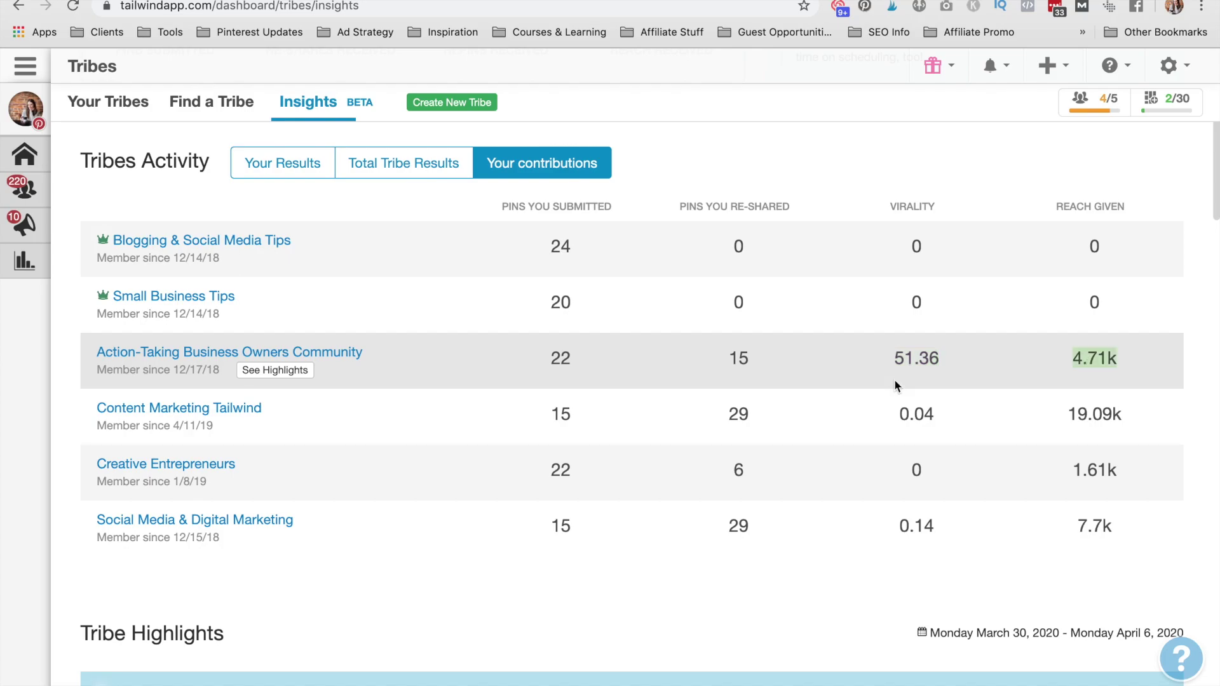
left_click(443, 349)
scroll(448, 374, "down", 1)
Browse Tribe Highlights, reload Tribes Insights, and switch to the Google Analytics Pinterest Dashboard
scroll(448, 373, "down", 10)
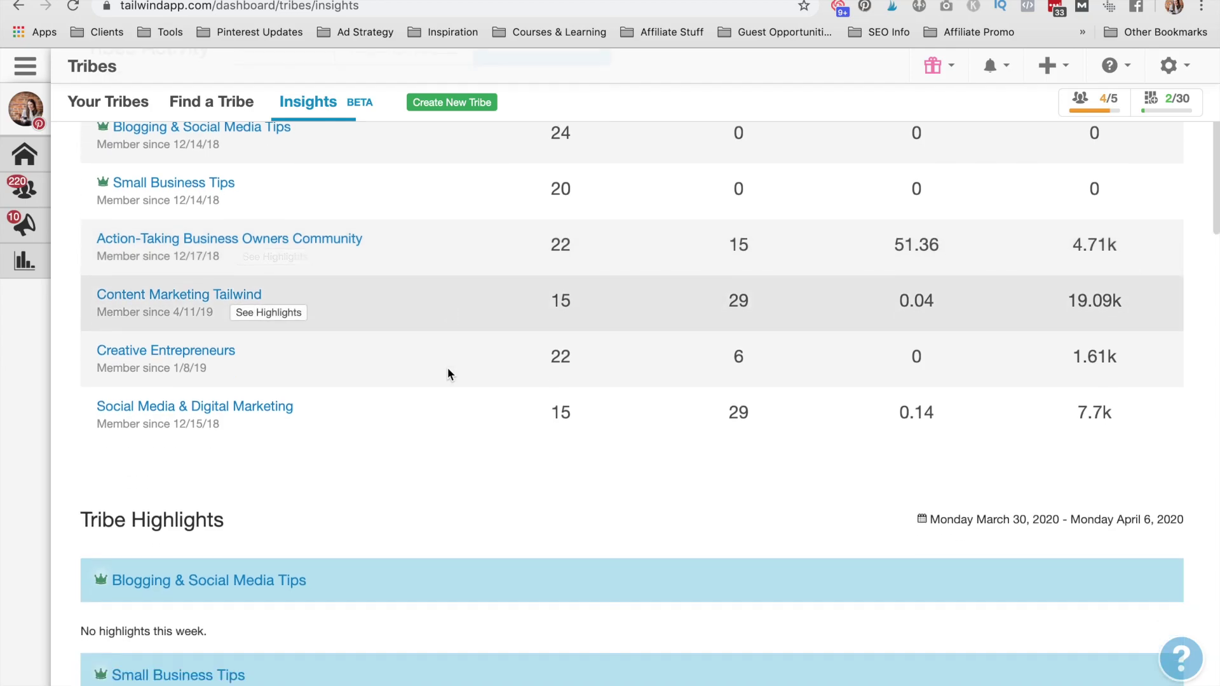
scroll(515, 273, "up", 1)
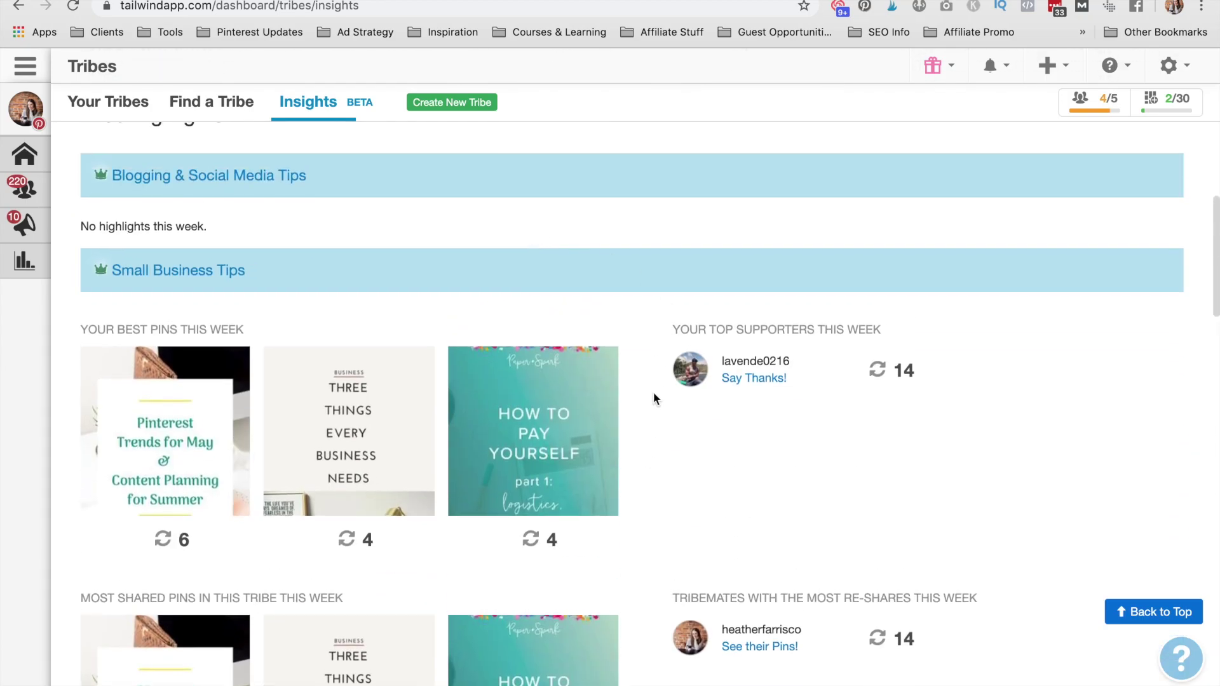
scroll(653, 391, "down", 3)
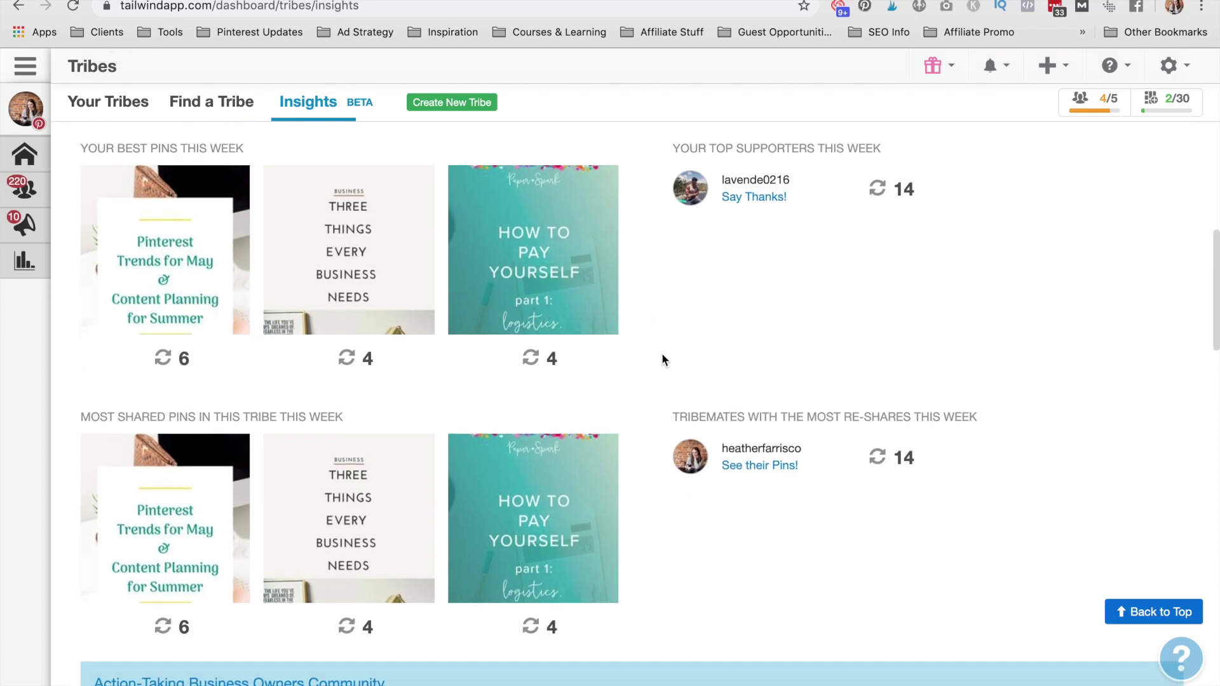
key("super+r")
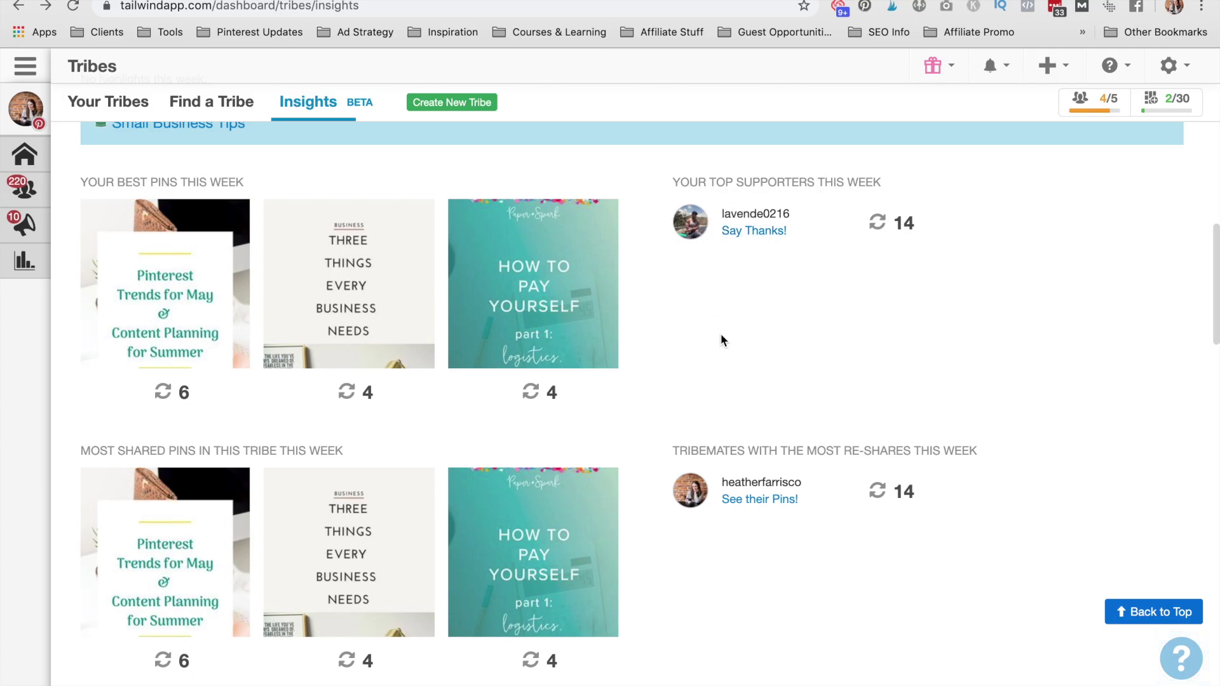
scroll(720, 335, "up", 15)
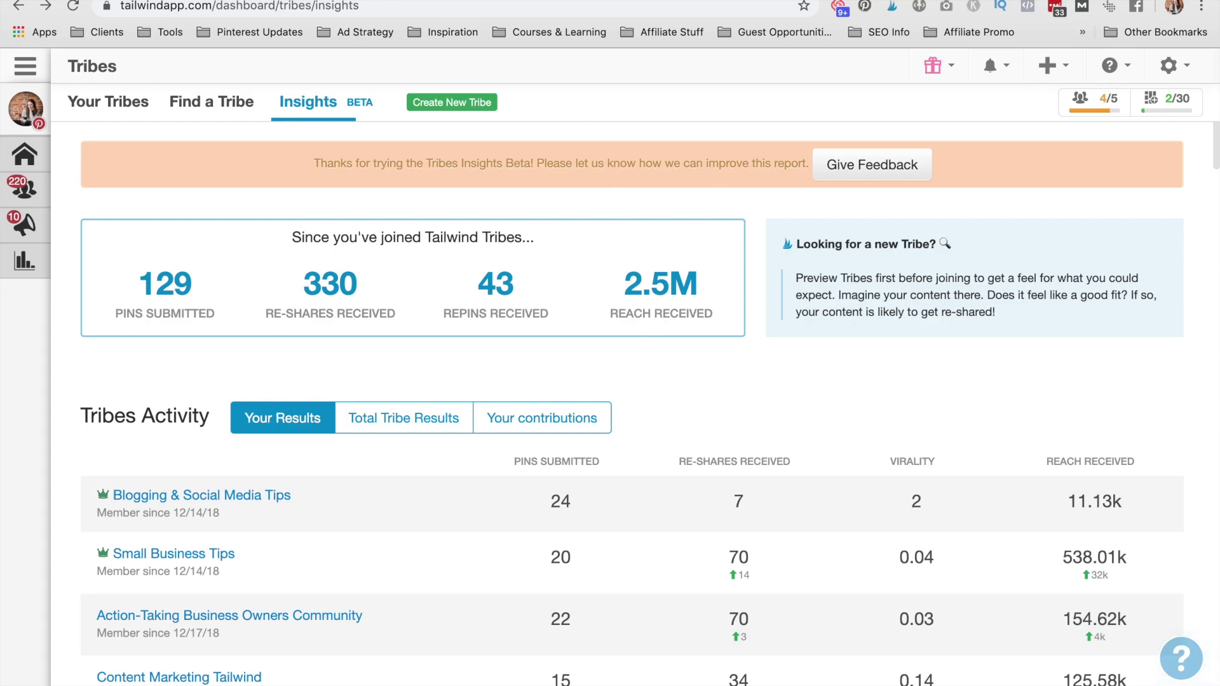
key("ctrl+Tab")
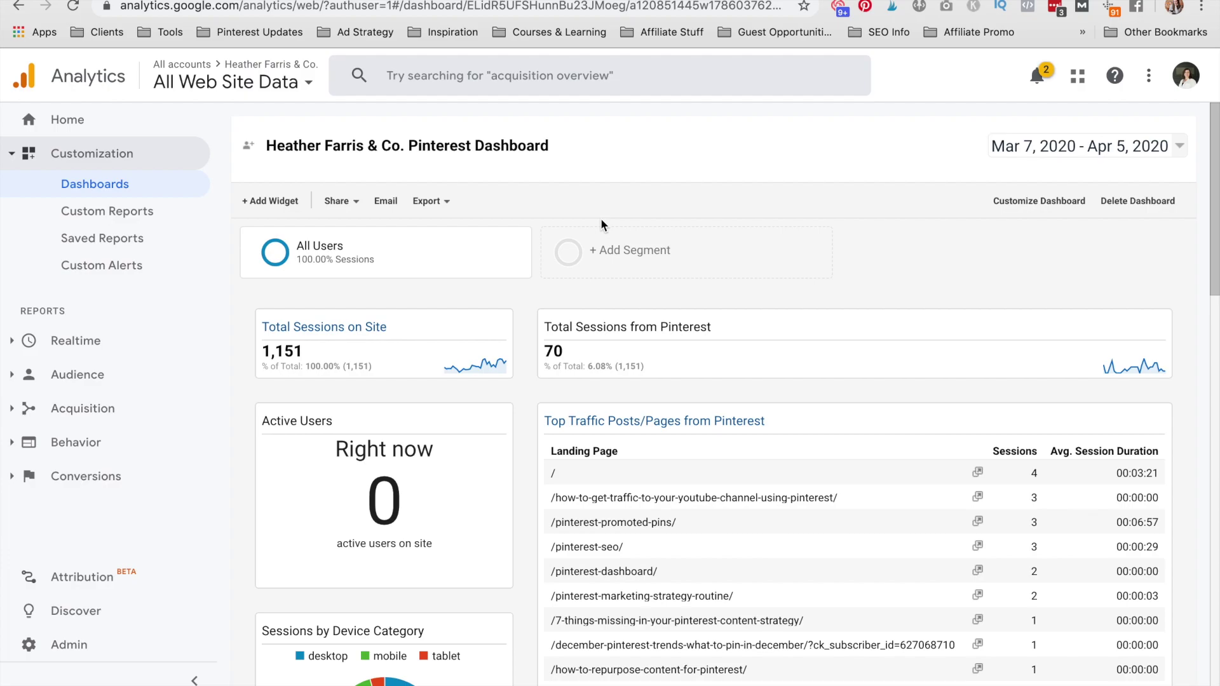
Scroll to Tailwind Tribes Traffic showing 1 session to /pinterest-marketing-strategy-routine/
scroll(592, 348, "down", 3)
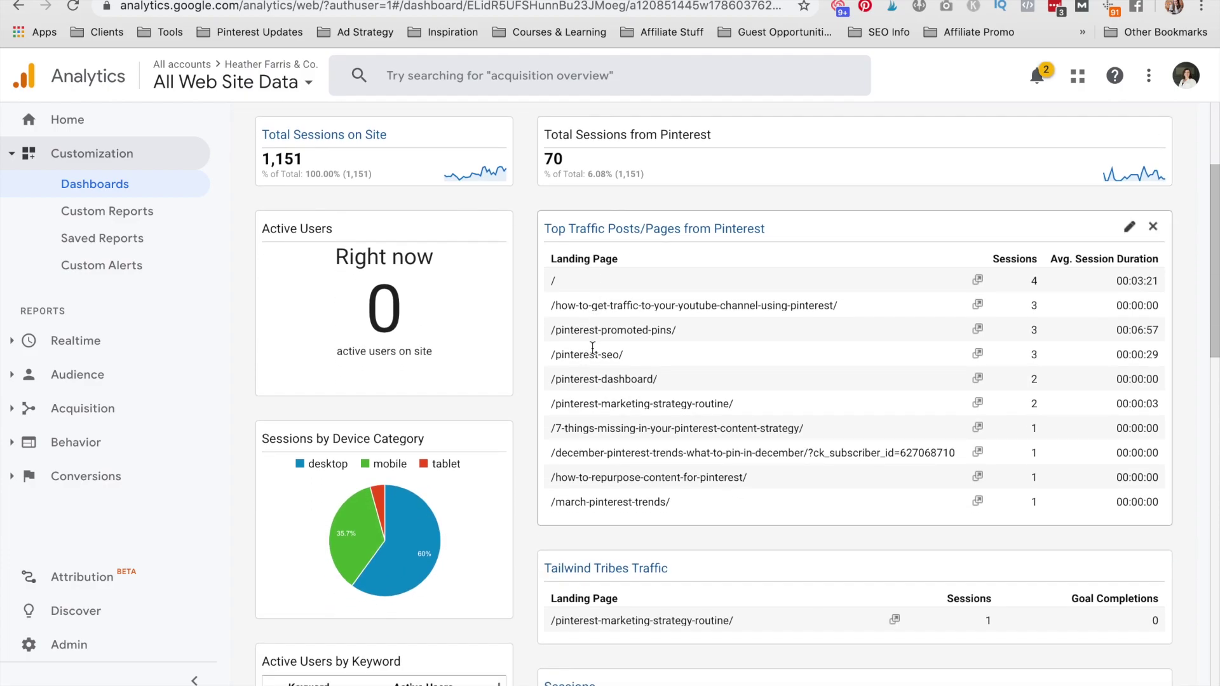
scroll(524, 514, "down", 2)
scroll(524, 513, "up", 4)
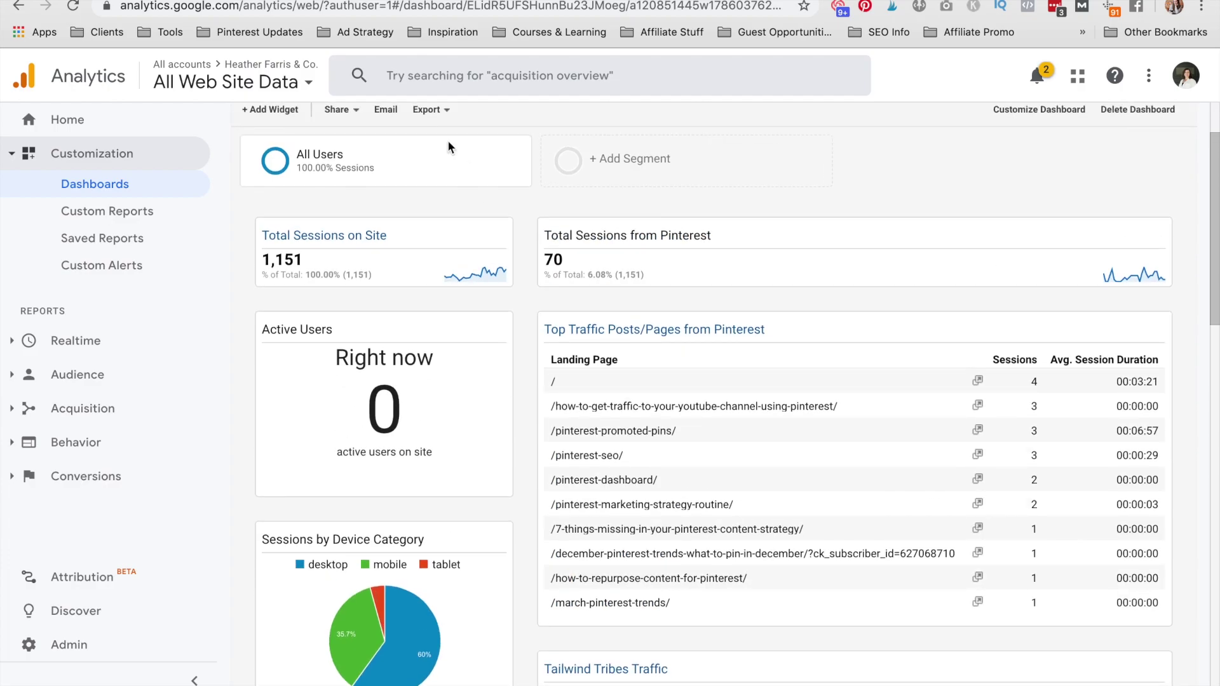
scroll(608, 254, "down", 1)
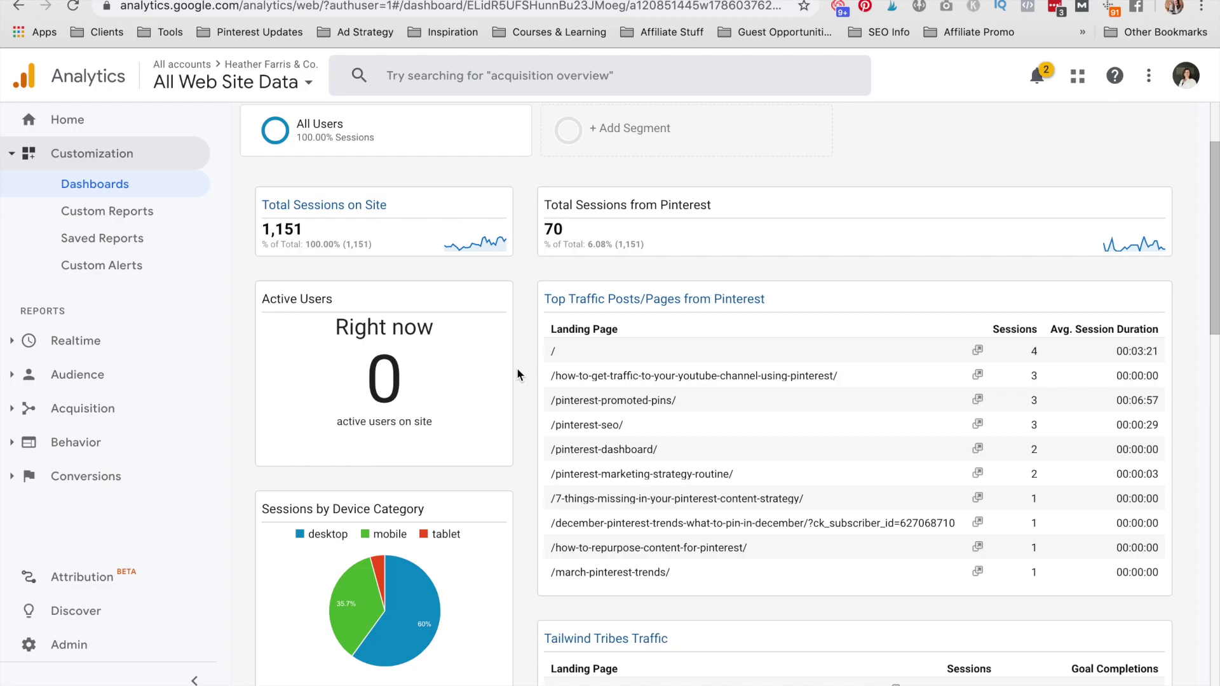
scroll(517, 367, "down", 1)
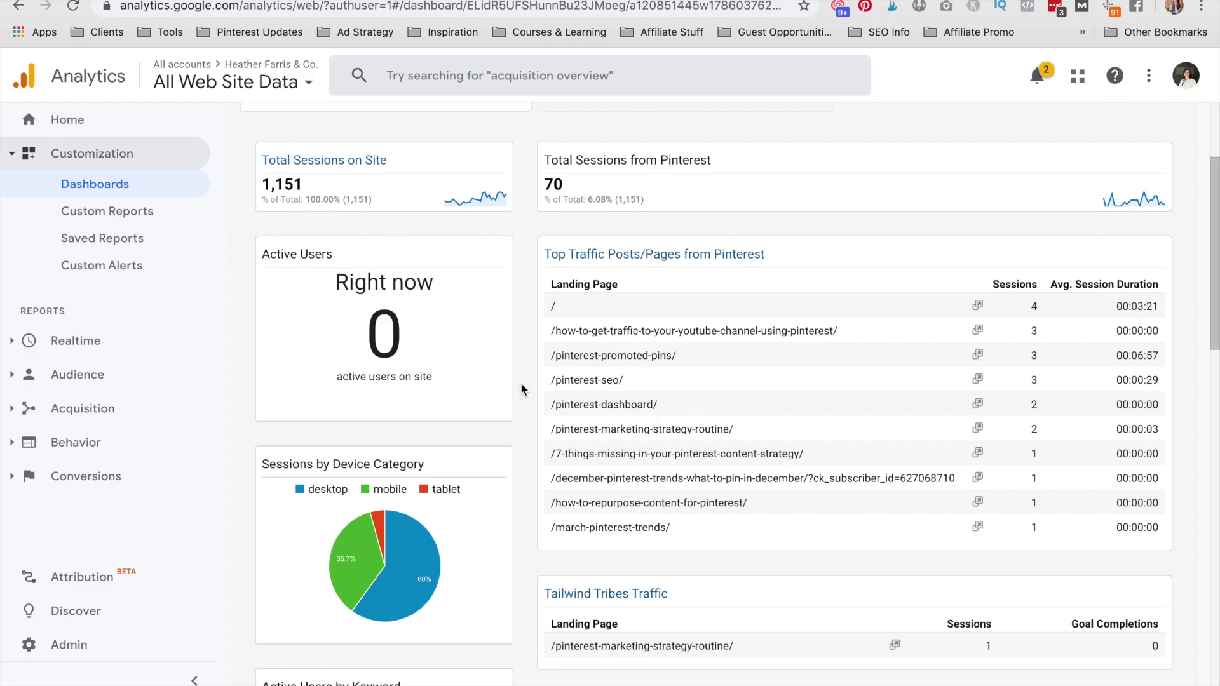
scroll(521, 382, "down", 2)
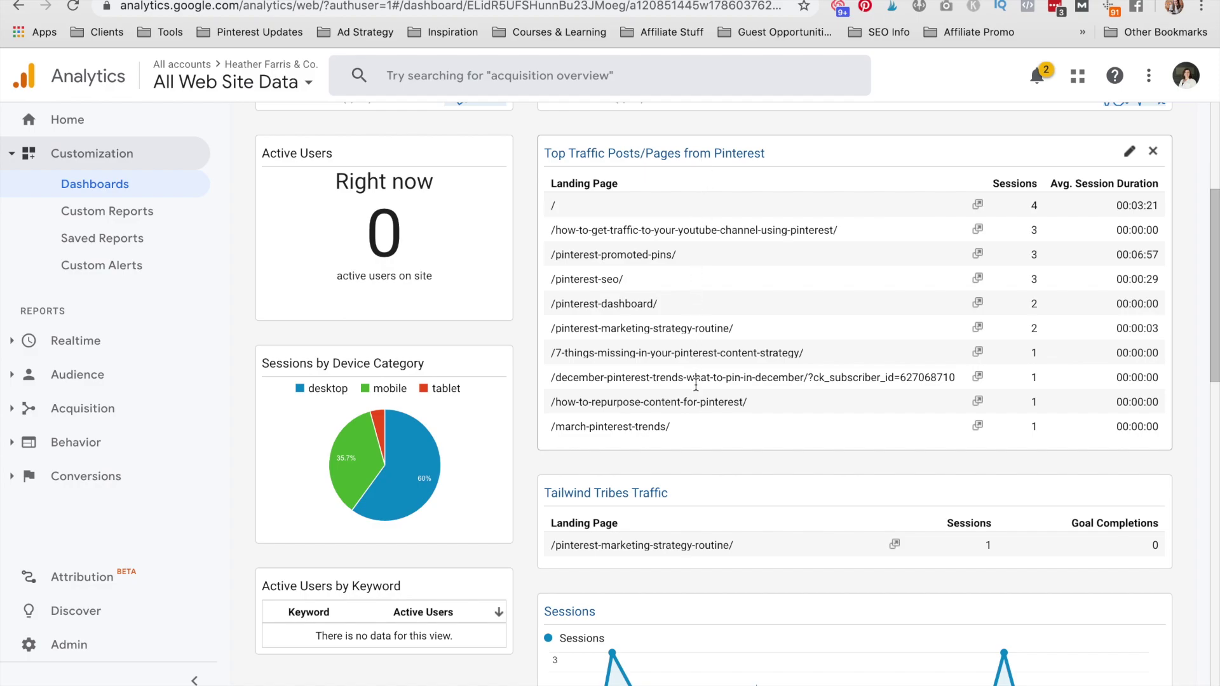
scroll(696, 383, "down", 5)
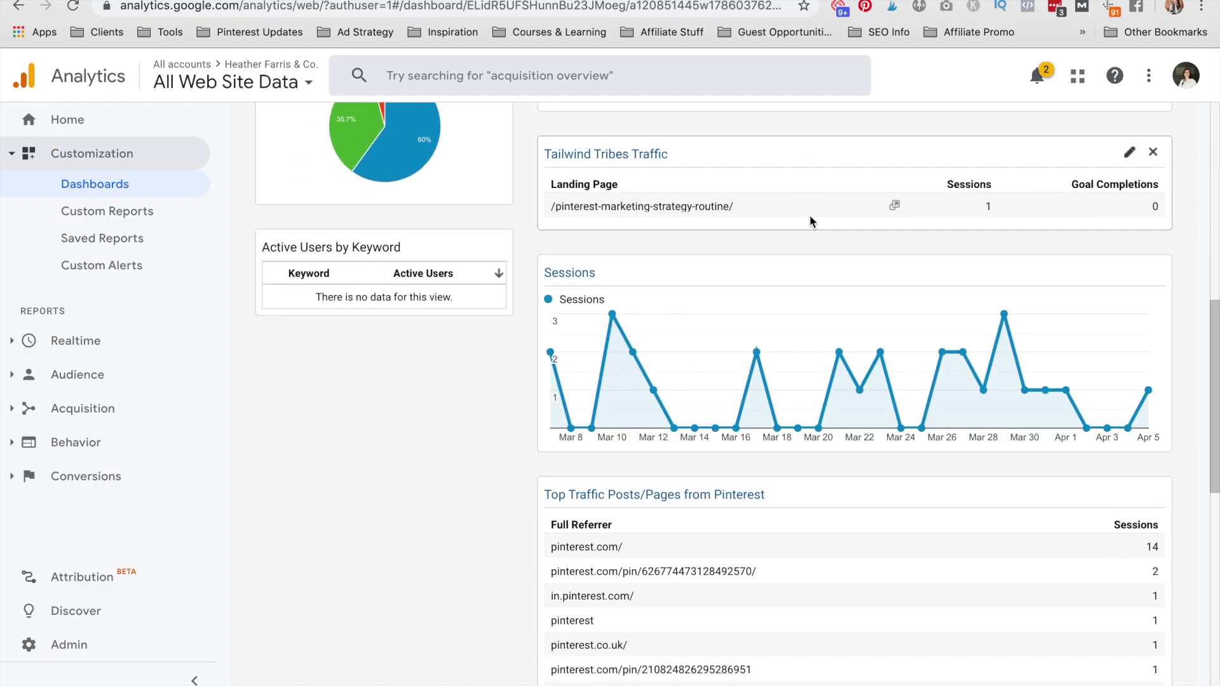
scroll(958, 333, "down", 5)
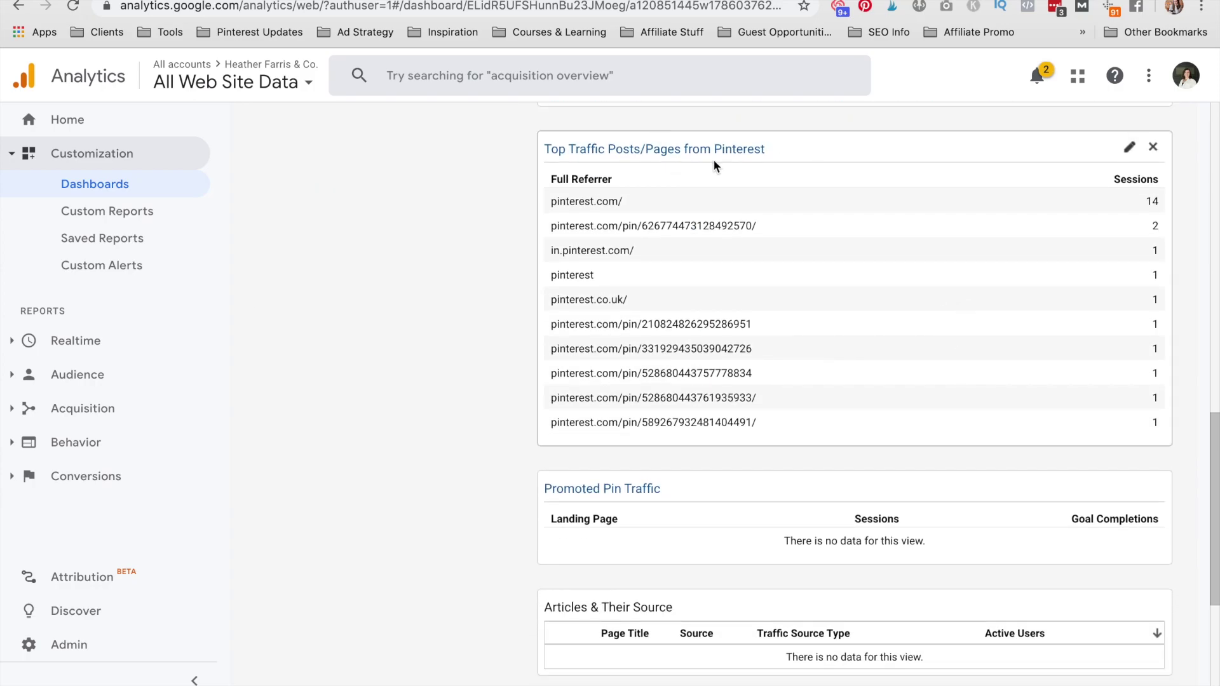
scroll(657, 329, "down", 1)
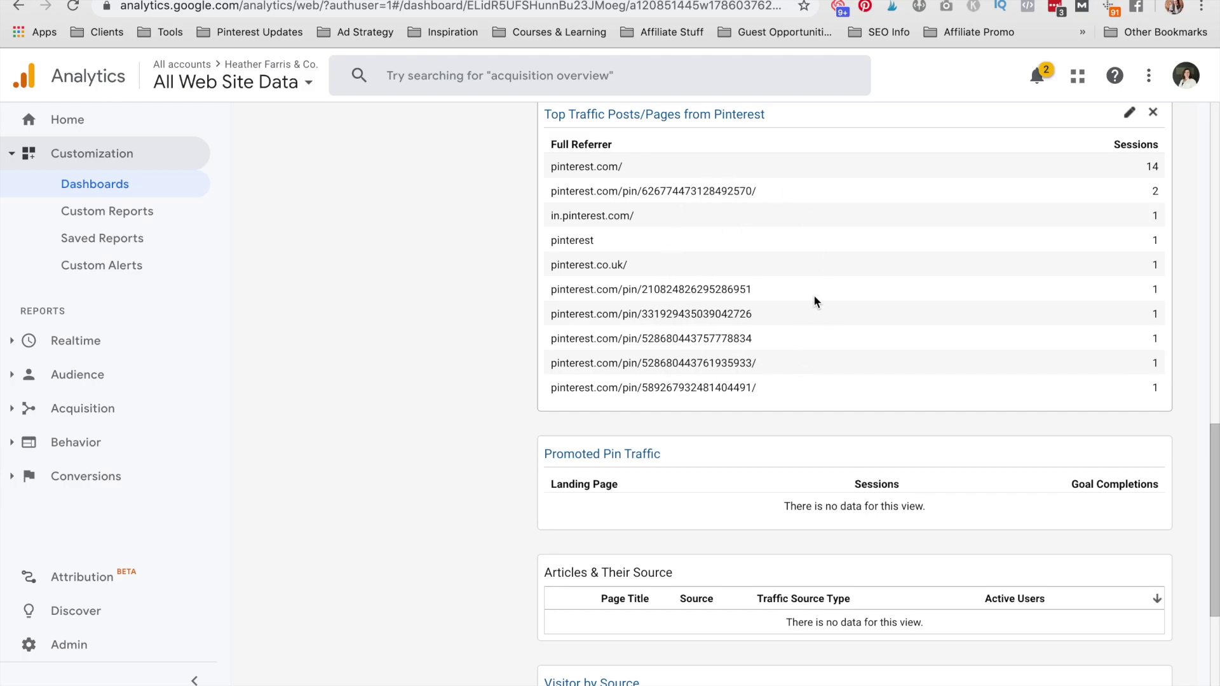
scroll(813, 295, "down", 3)
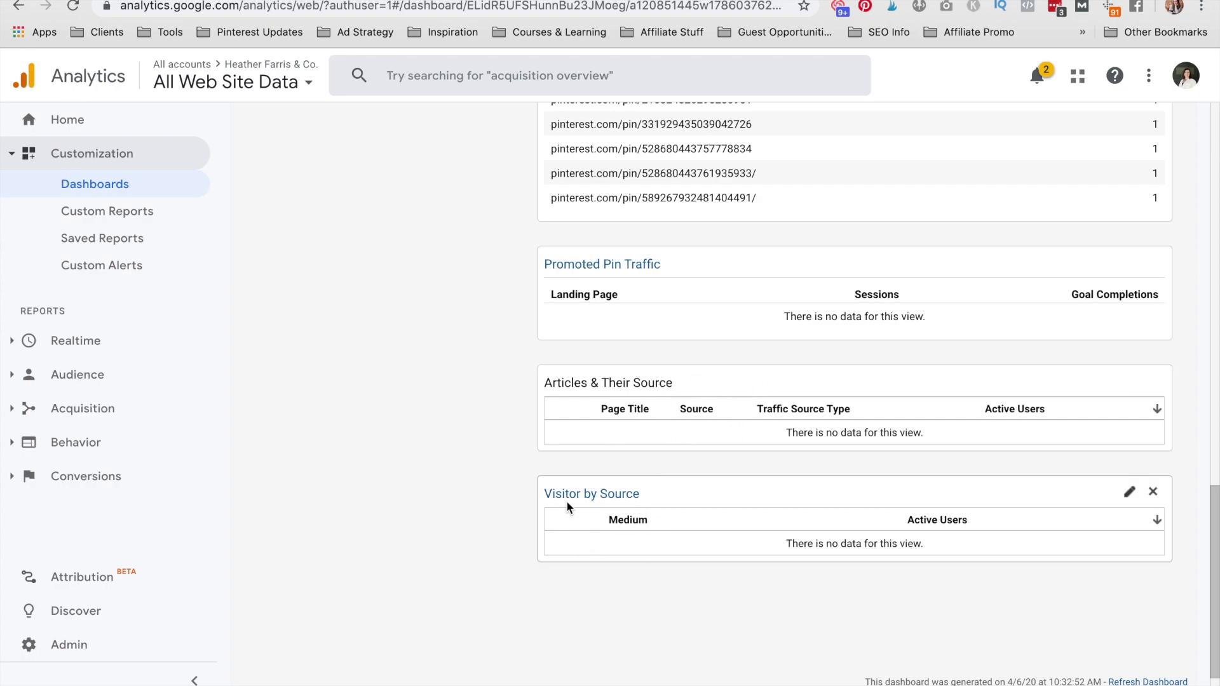
scroll(643, 528, "up", 15)
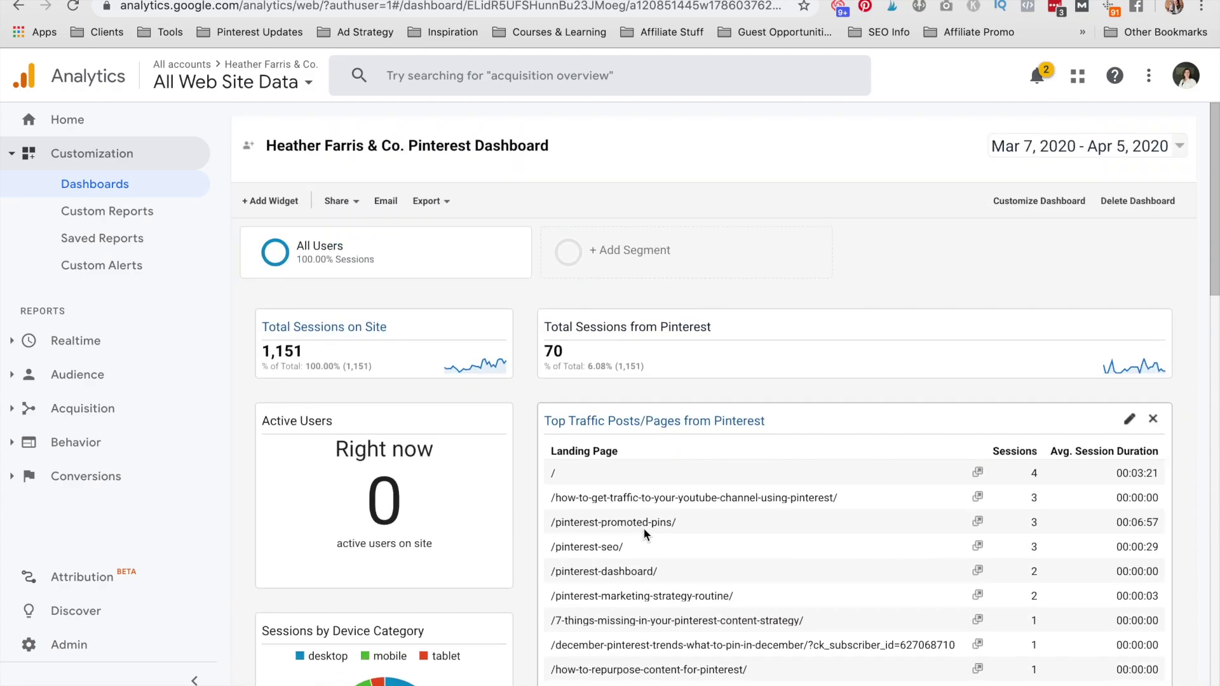
Scroll down to the Tailwind Tribes Traffic widget and the Mar 8–Apr 5 Sessions chart
scroll(686, 463, "down", 5)
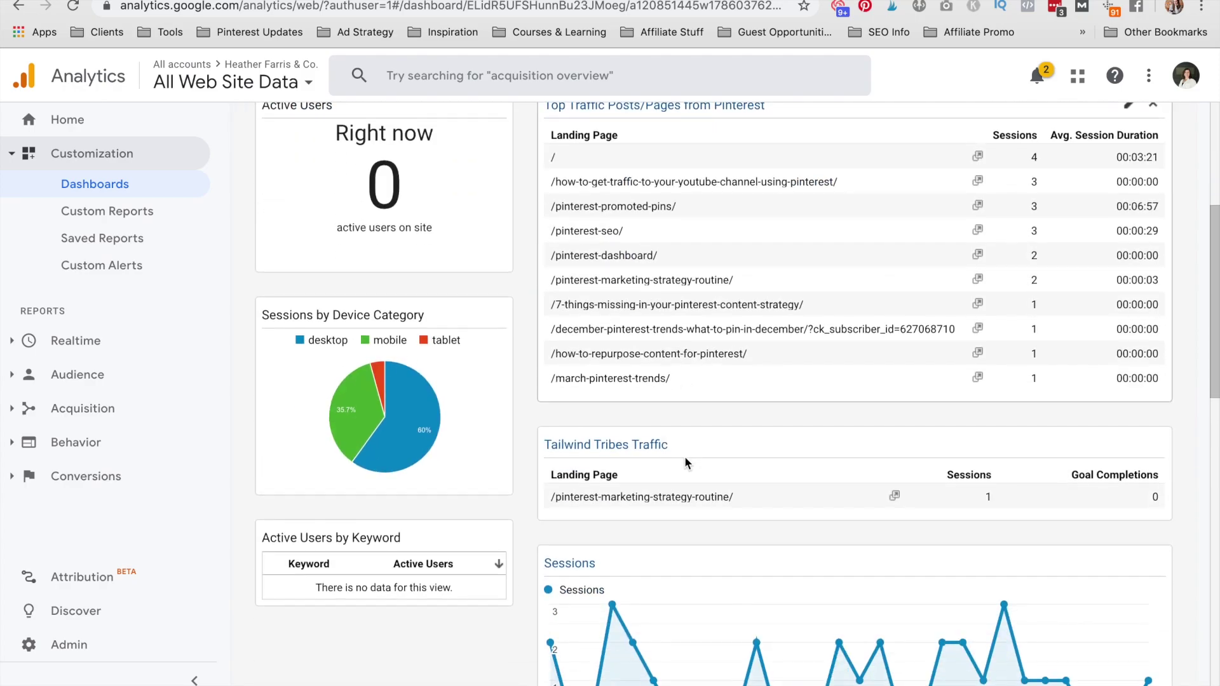
scroll(686, 462, "down", 2)
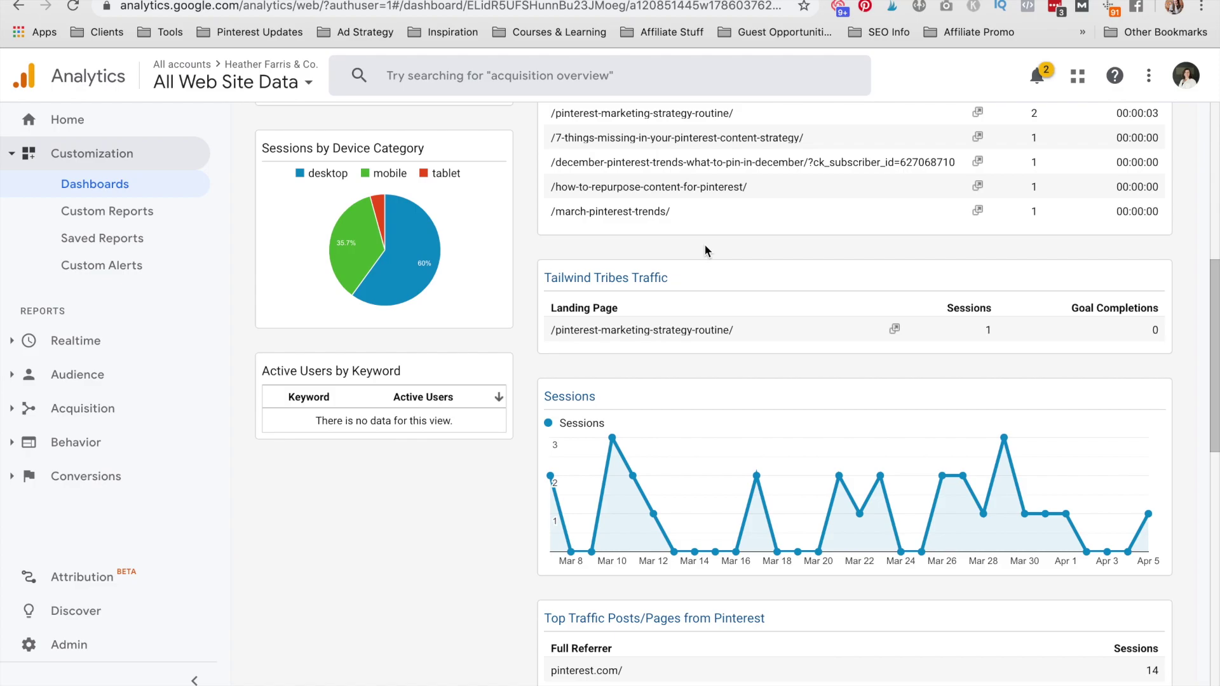